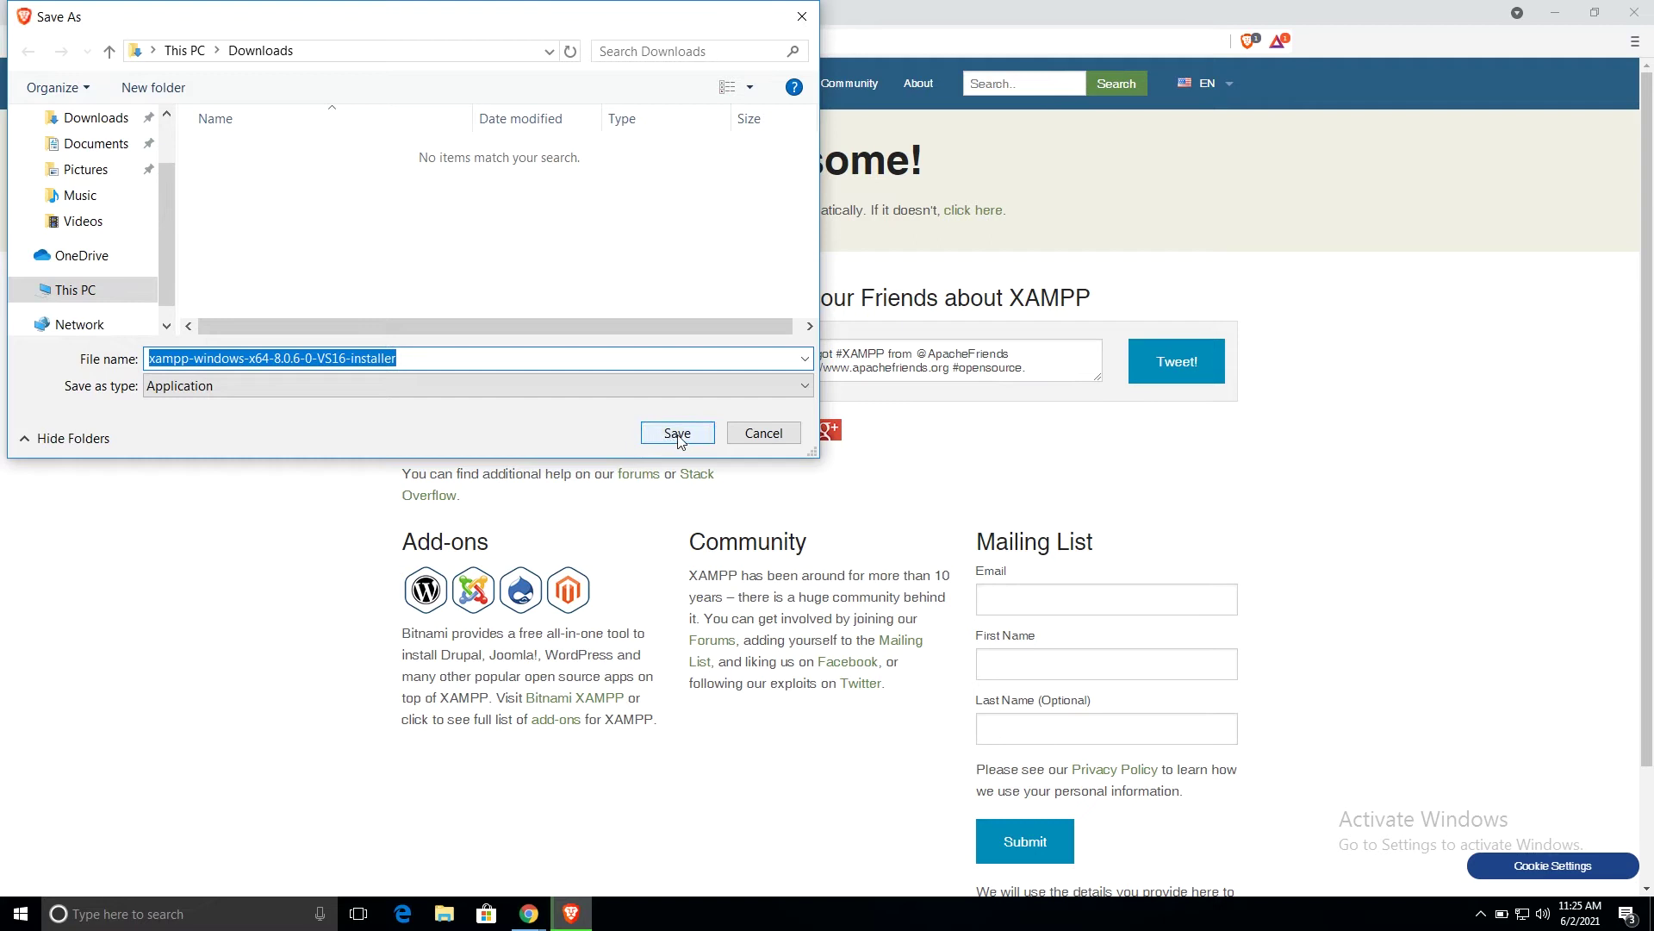
Save the xampp-windows-x64-8.0.6-0-VS16 installer to Downloads and launch it, acknowledging the User Account Control warning
left_click(677, 432)
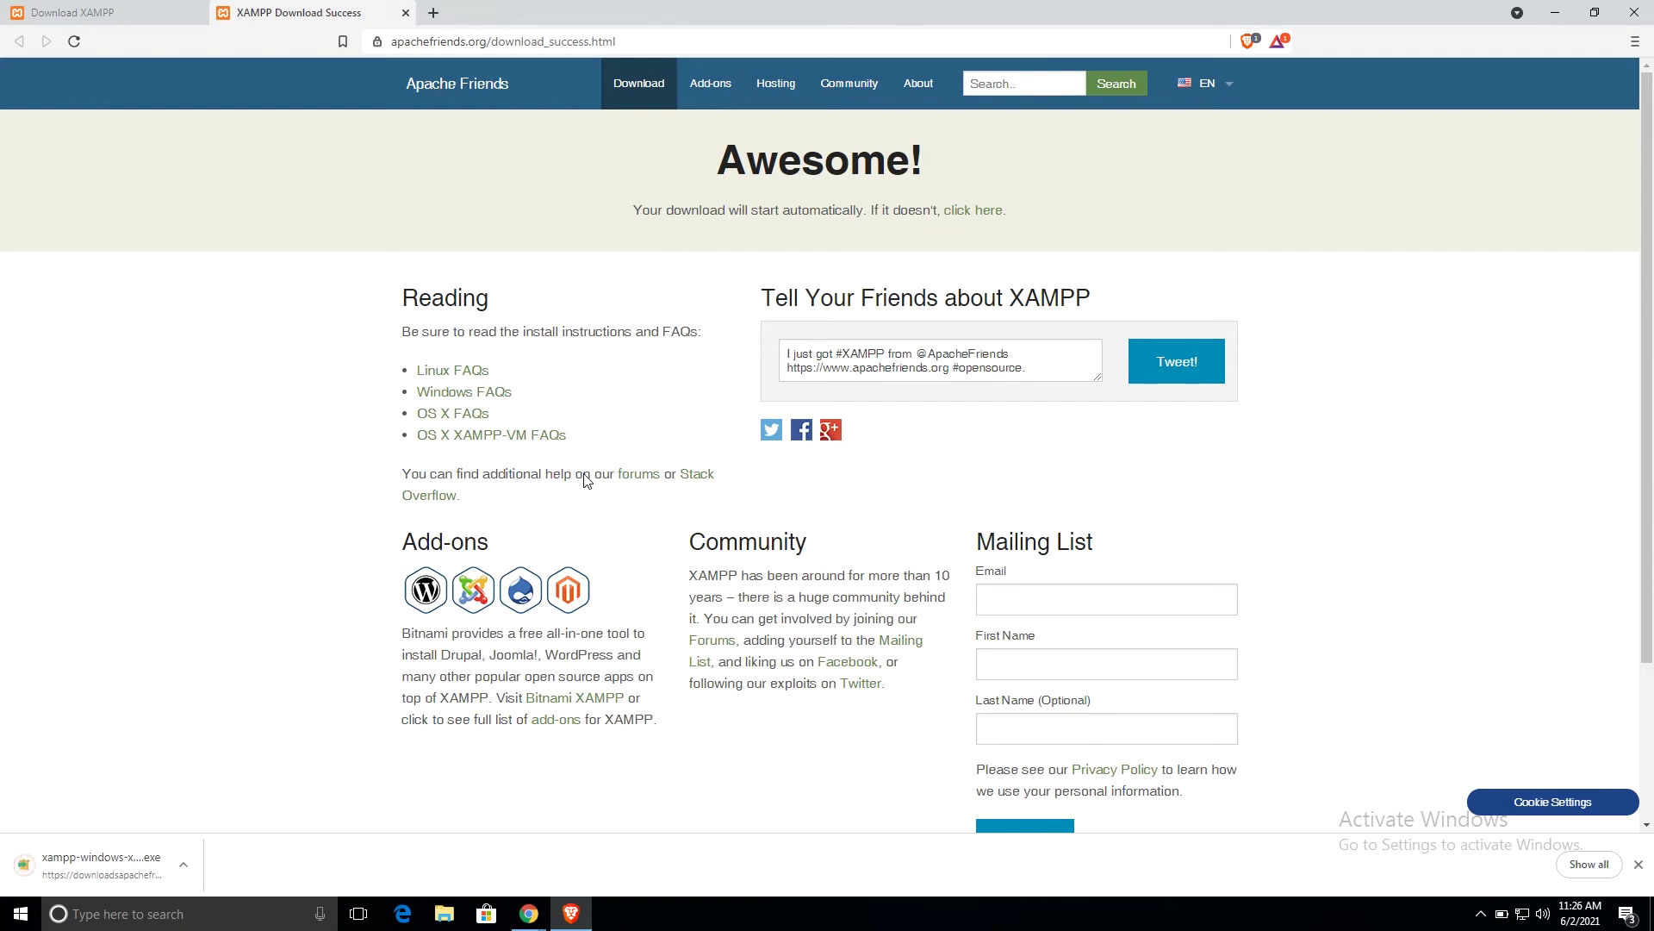
left_click(96, 872)
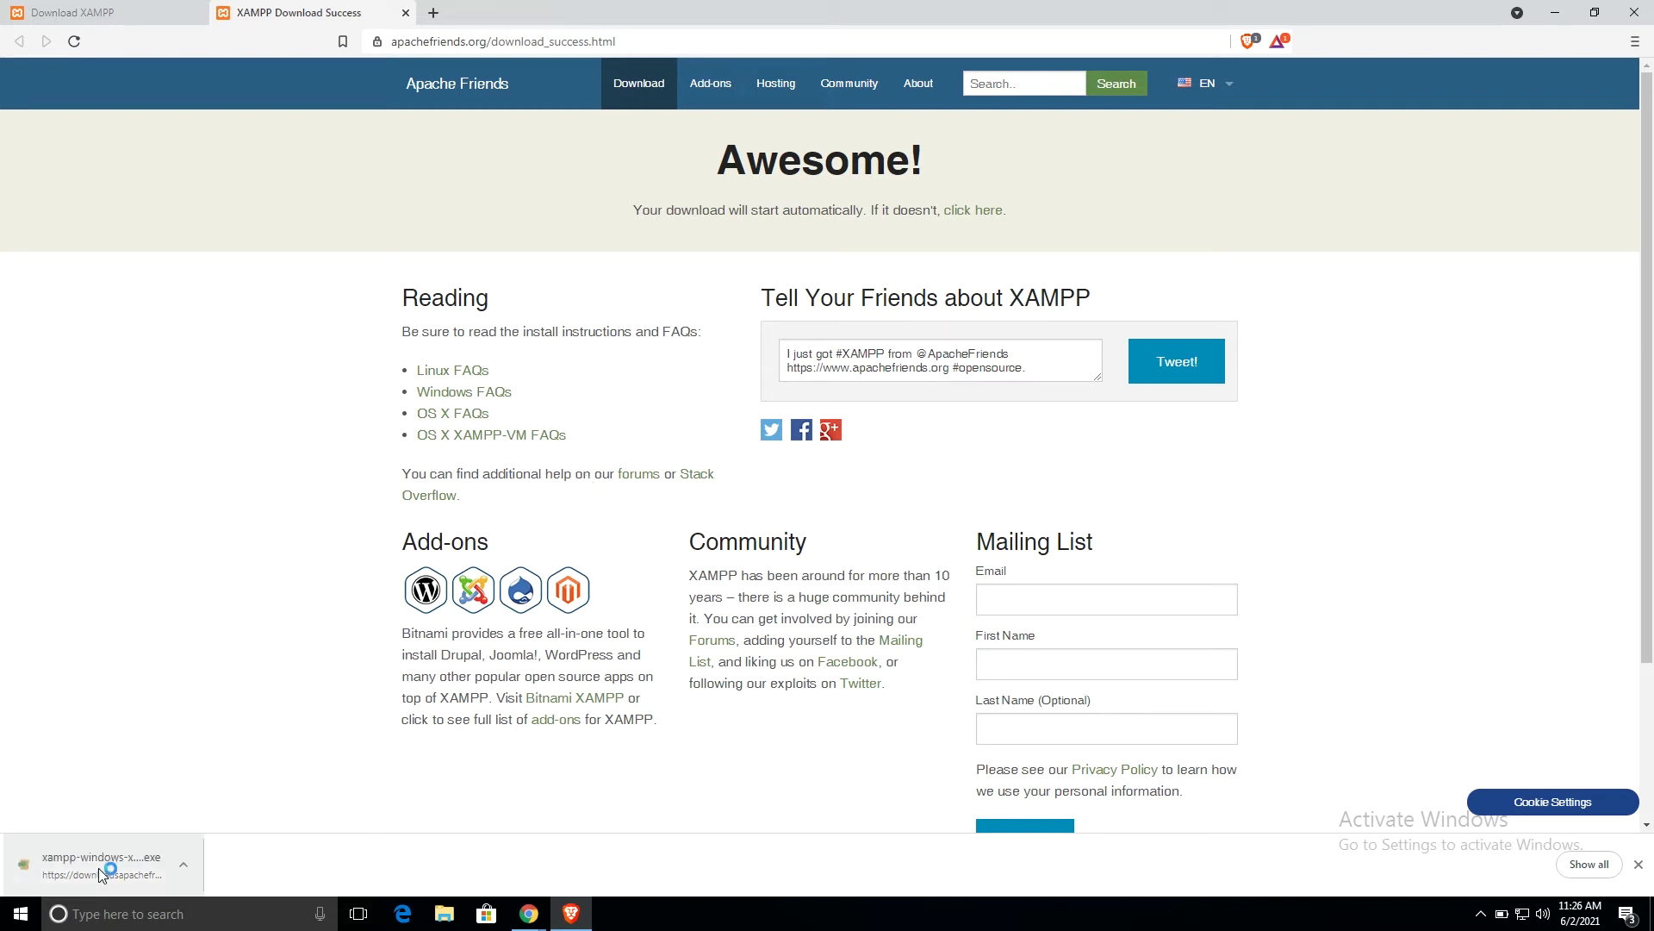
left_click(100, 872)
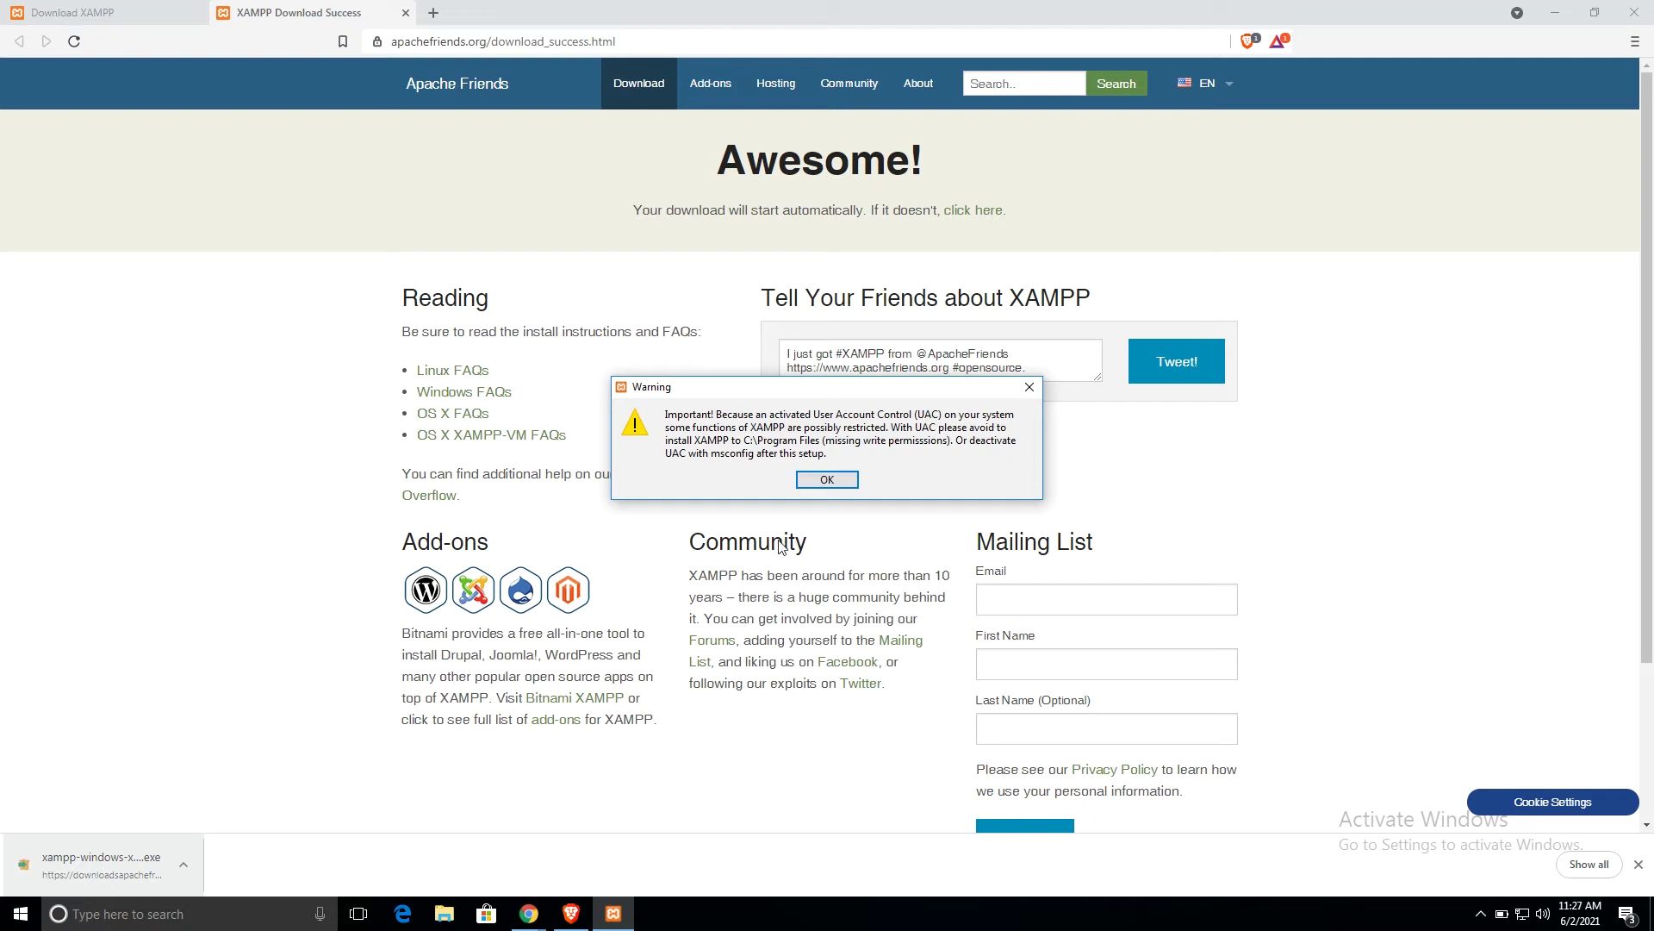
left_click(834, 480)
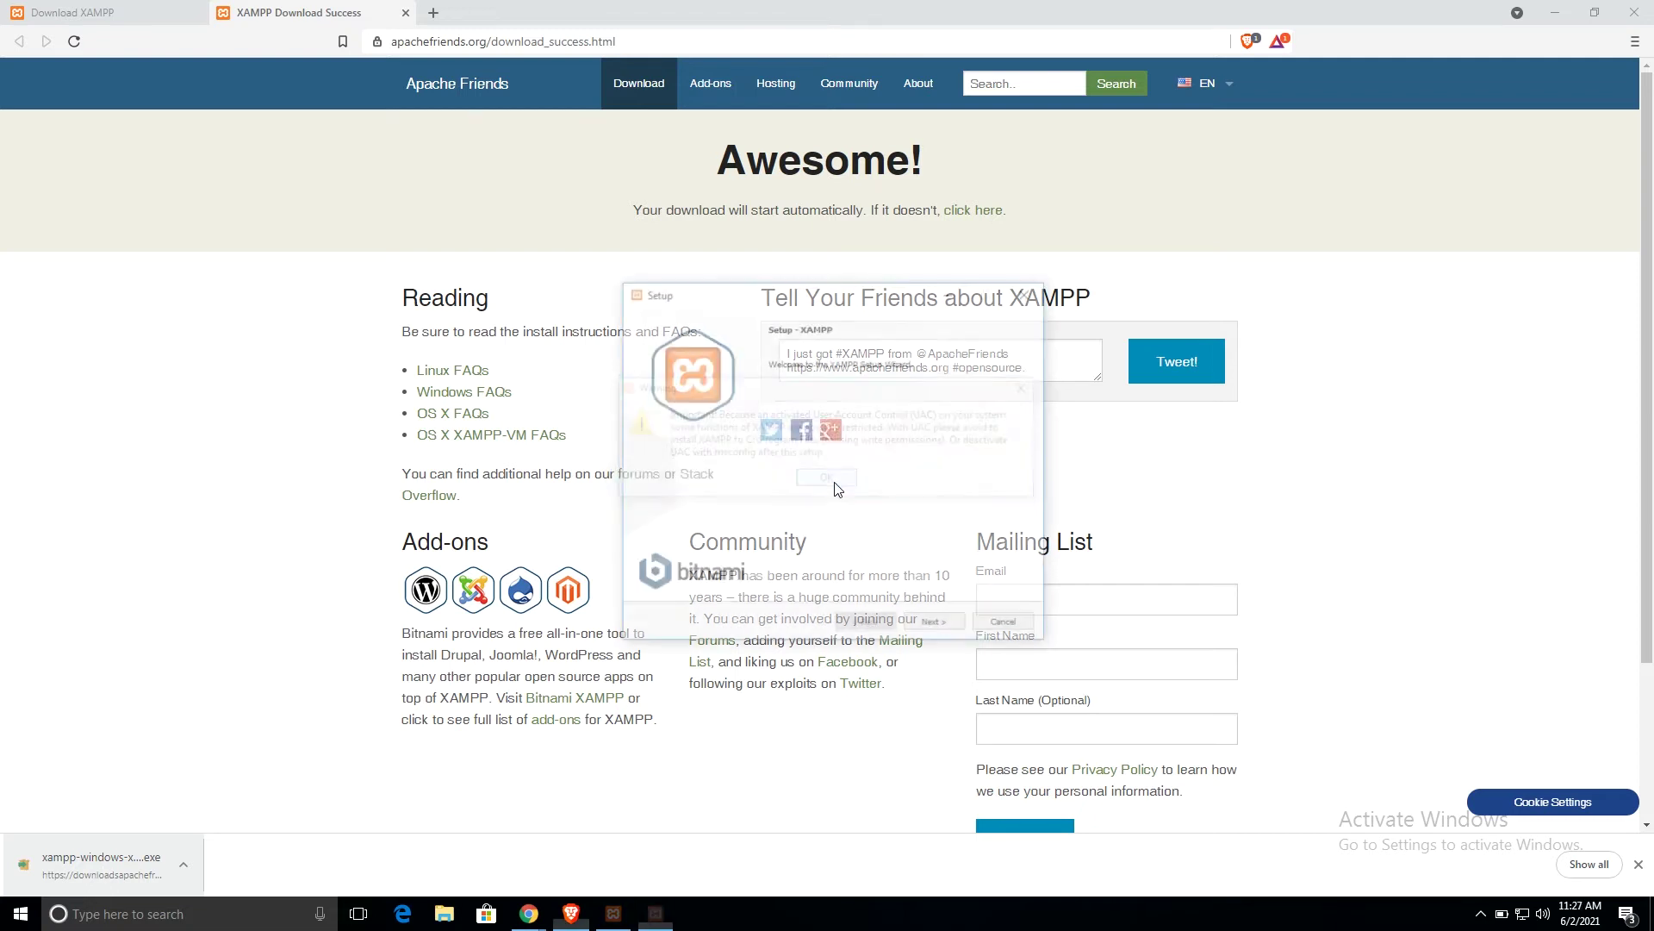
Install XAMPP into C:\xampp with English as the language, using Google Chrome for the web link, and finish setup with the Control Panel set to start
left_click(934, 626)
left_click(939, 628)
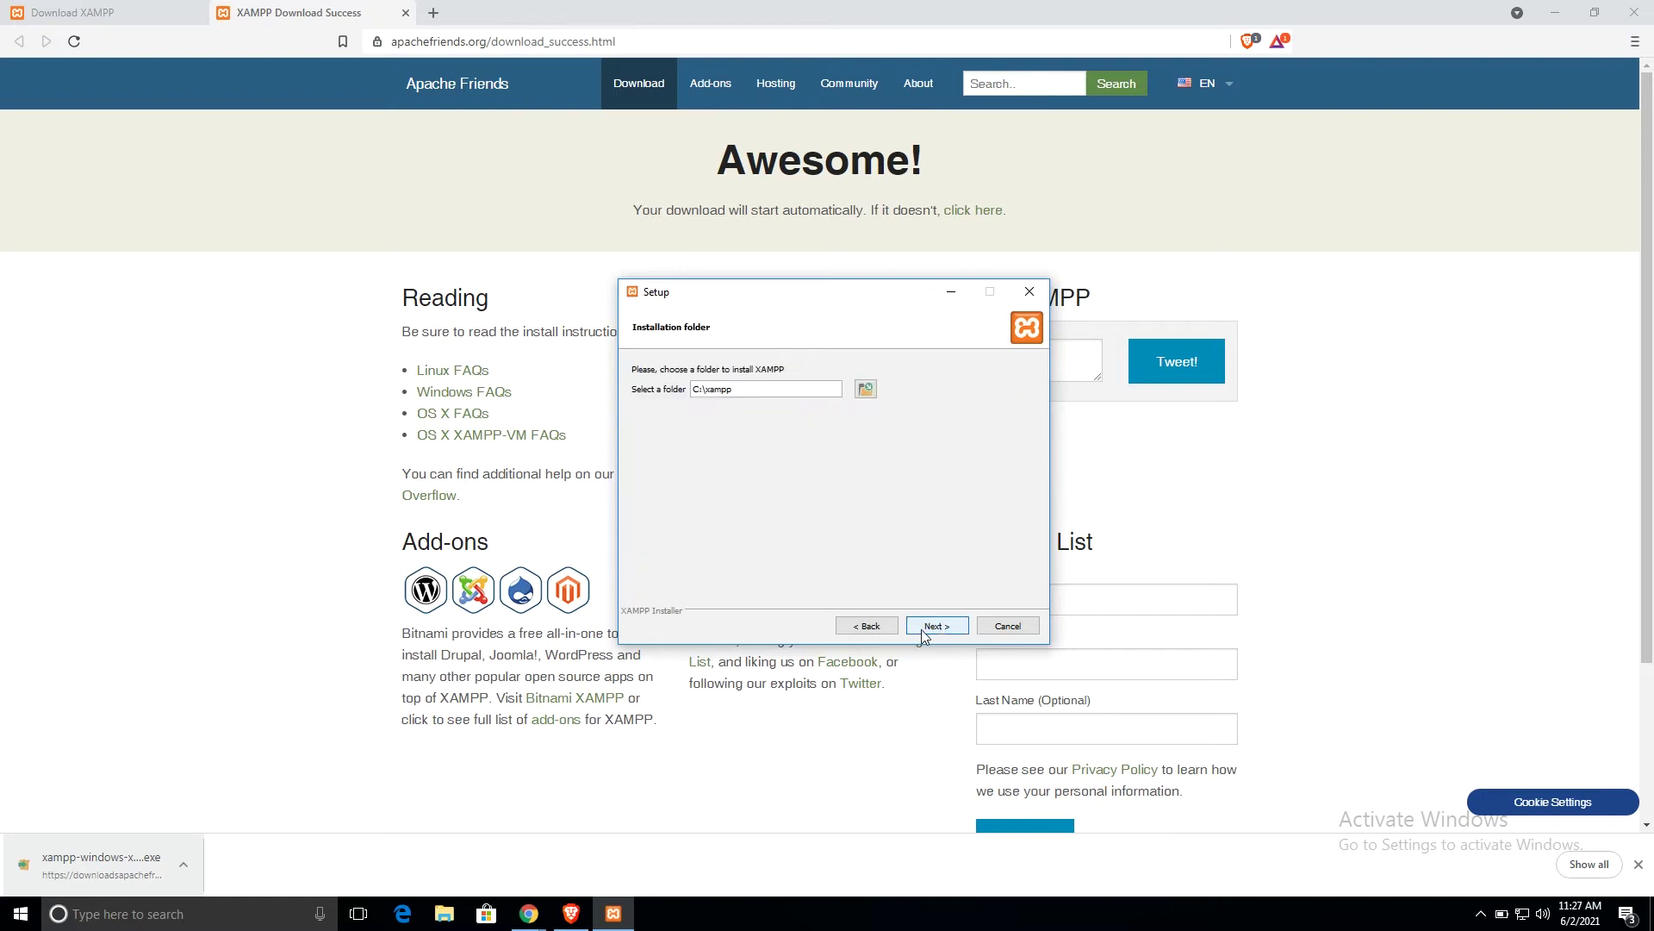
left_click(924, 629)
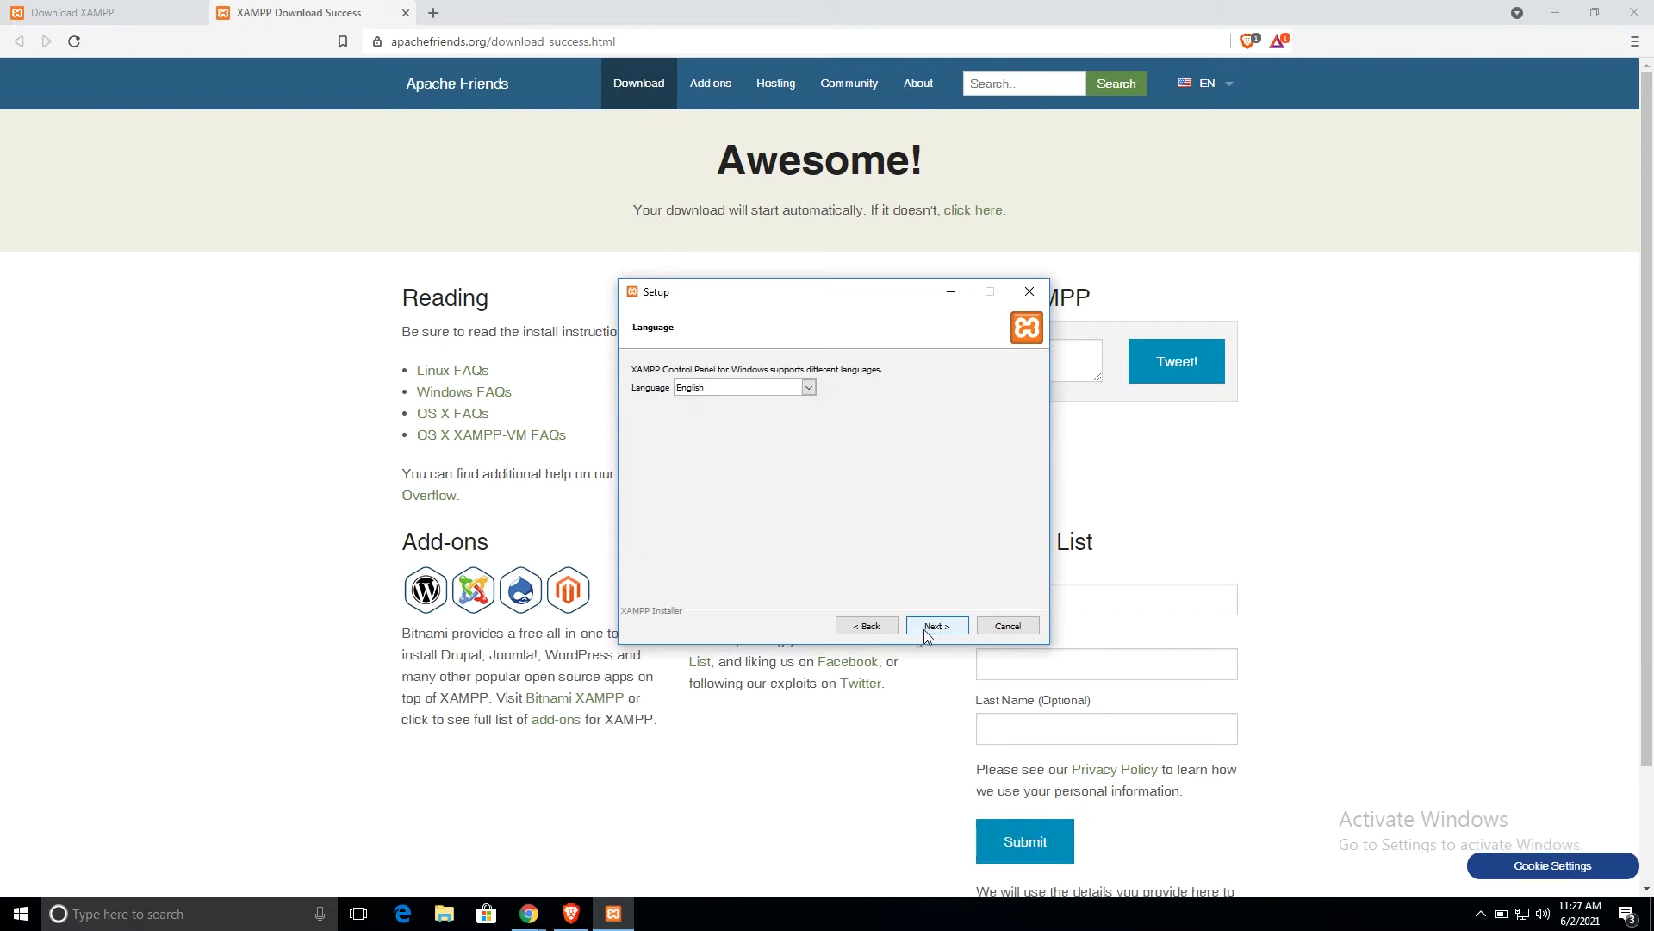
left_click(924, 629)
left_click(924, 629)
left_click(924, 629)
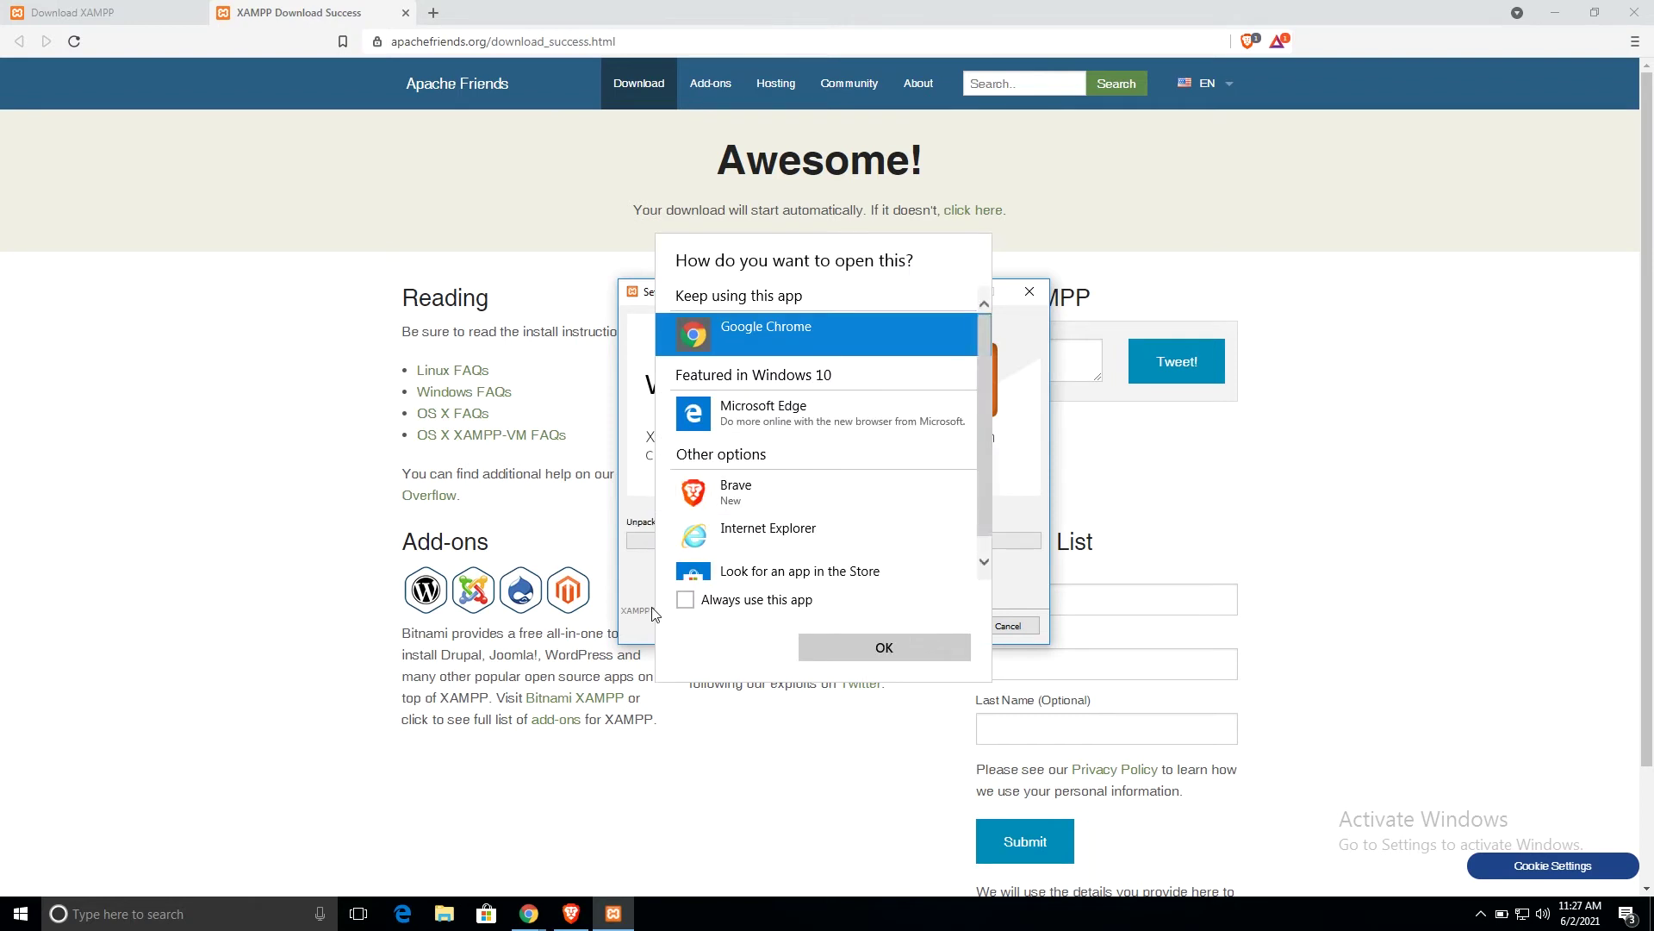
left_click(895, 642)
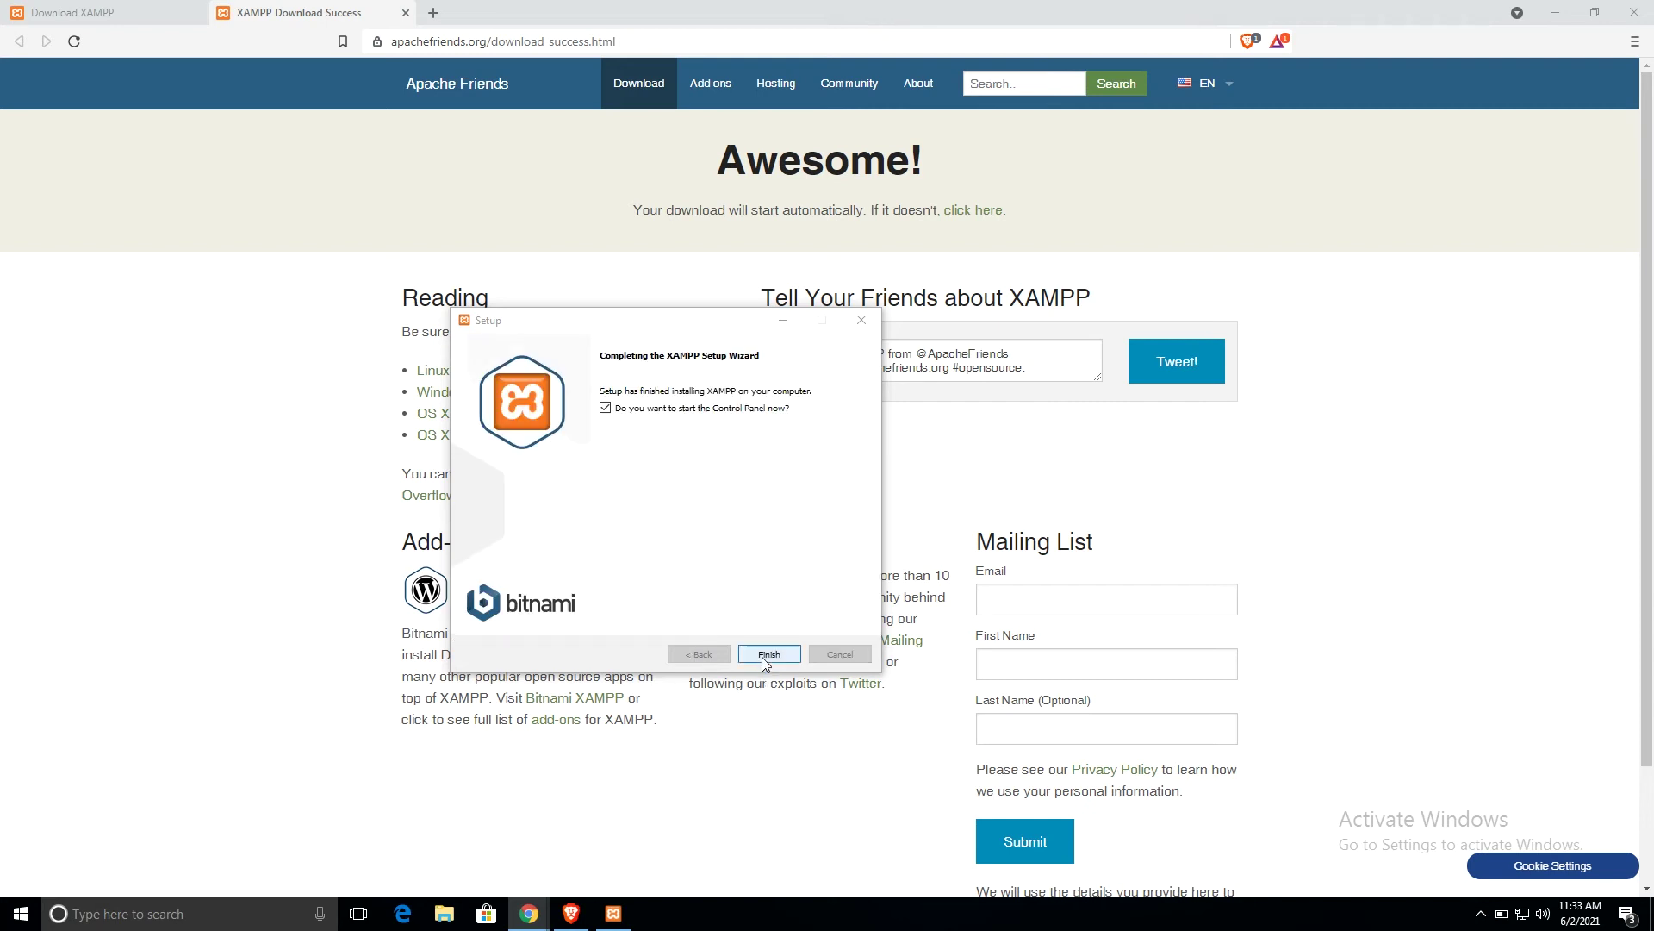
left_click(763, 657)
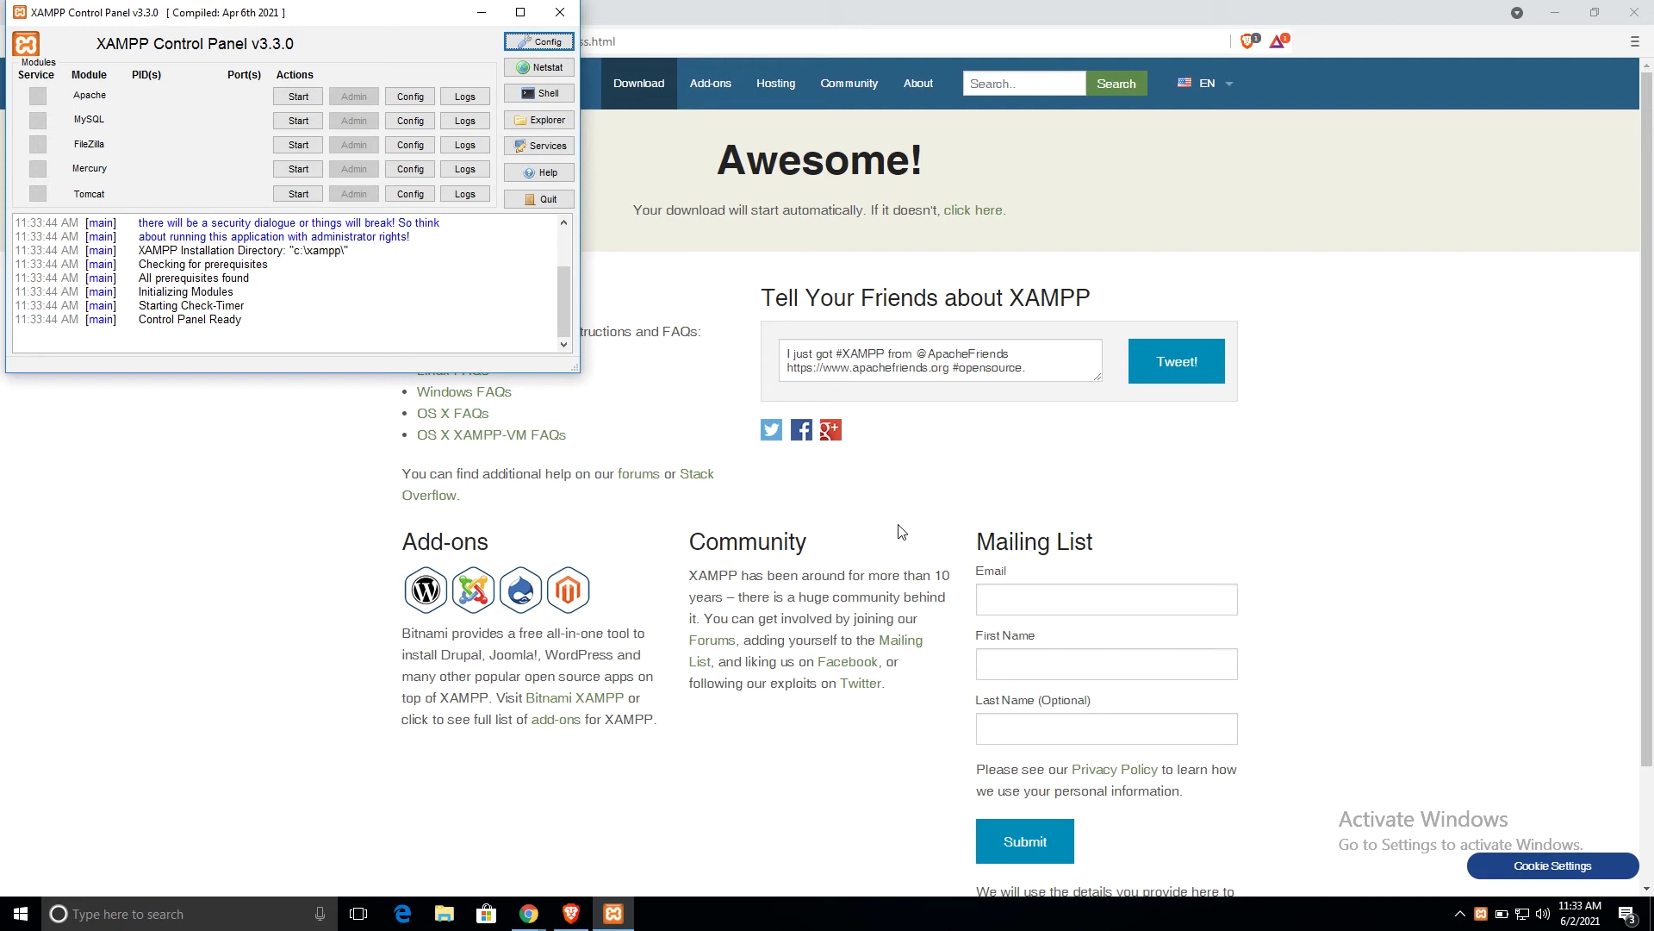
Move the XAMPP Control Panel to the middle of the screen and start the Apache and MySQL modules
left_click_drag(136, 19, 660, 344)
left_click(822, 422)
left_click(825, 446)
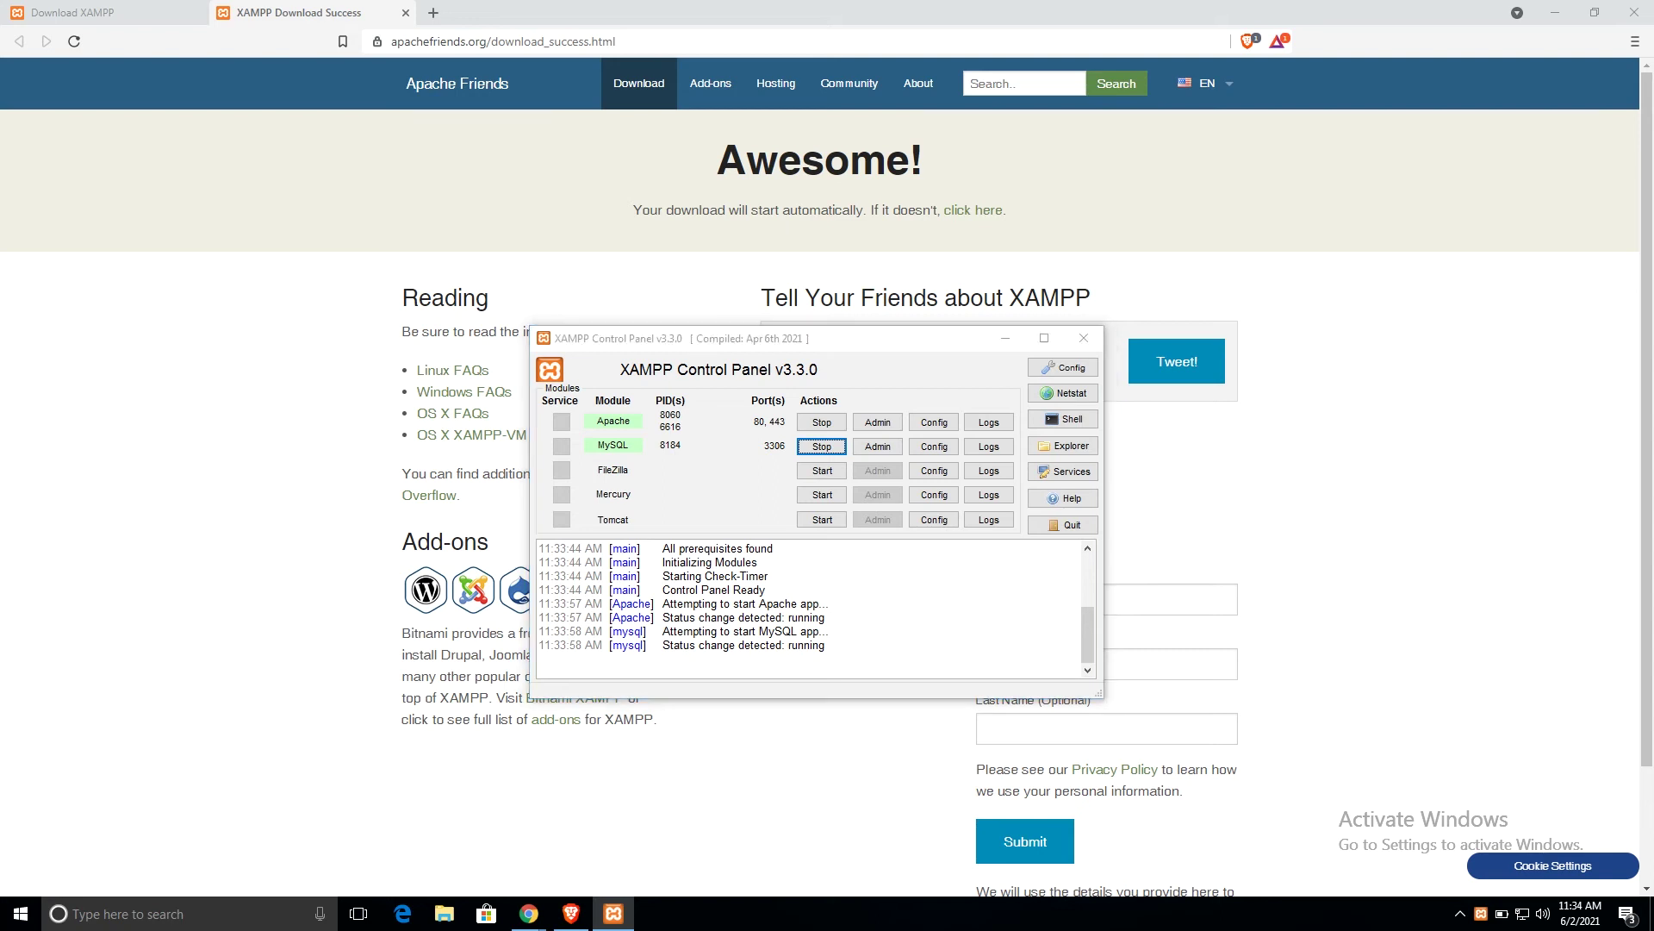
Enlarge the XAMPP Control Panel window and reposition it on the screen
left_click_drag(774, 341, 731, 246)
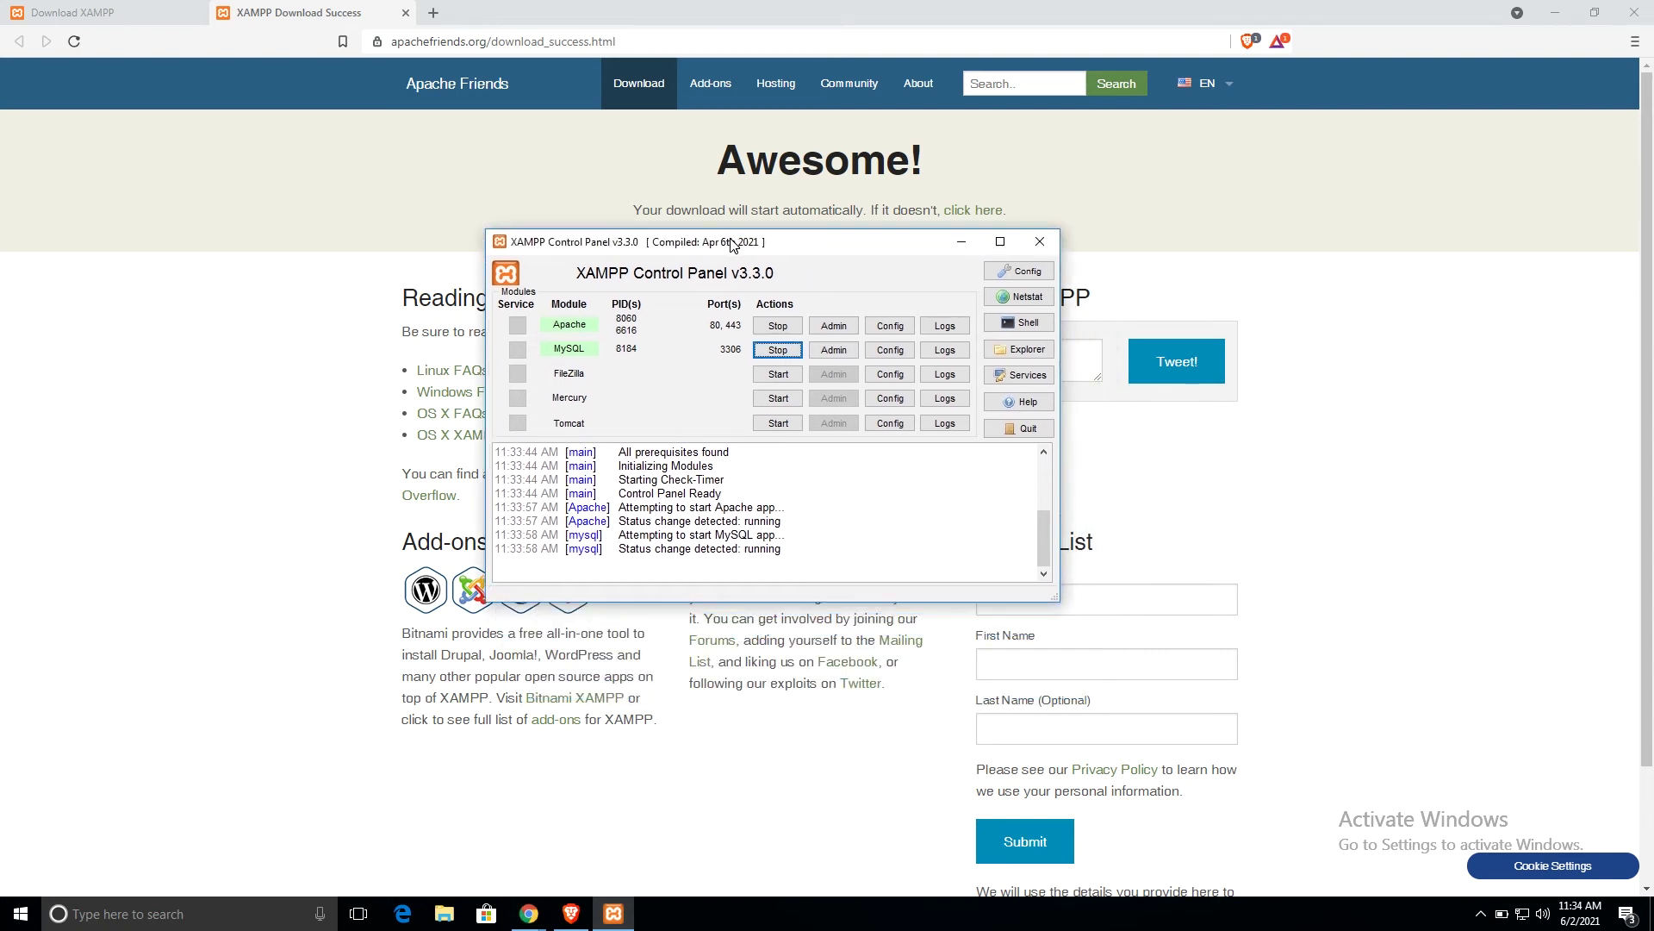
left_click_drag(1058, 601, 1426, 786)
left_click_drag(866, 250, 737, 239)
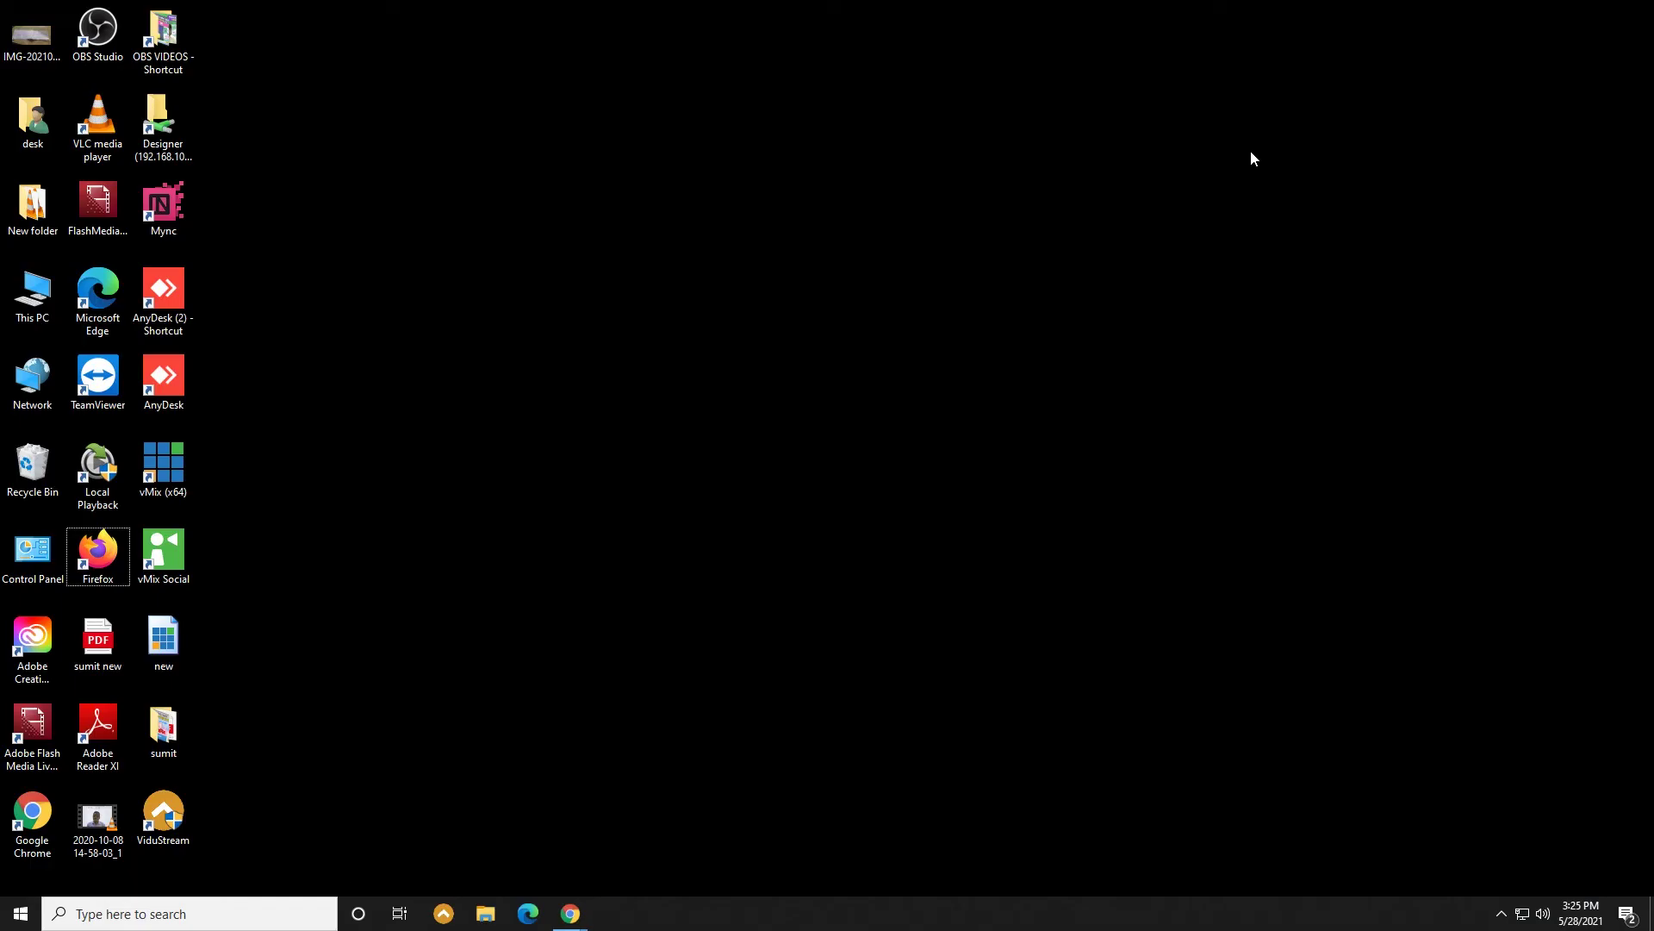
Launch Notepad with the Run command notepad
key("super+r")
type("notepad")
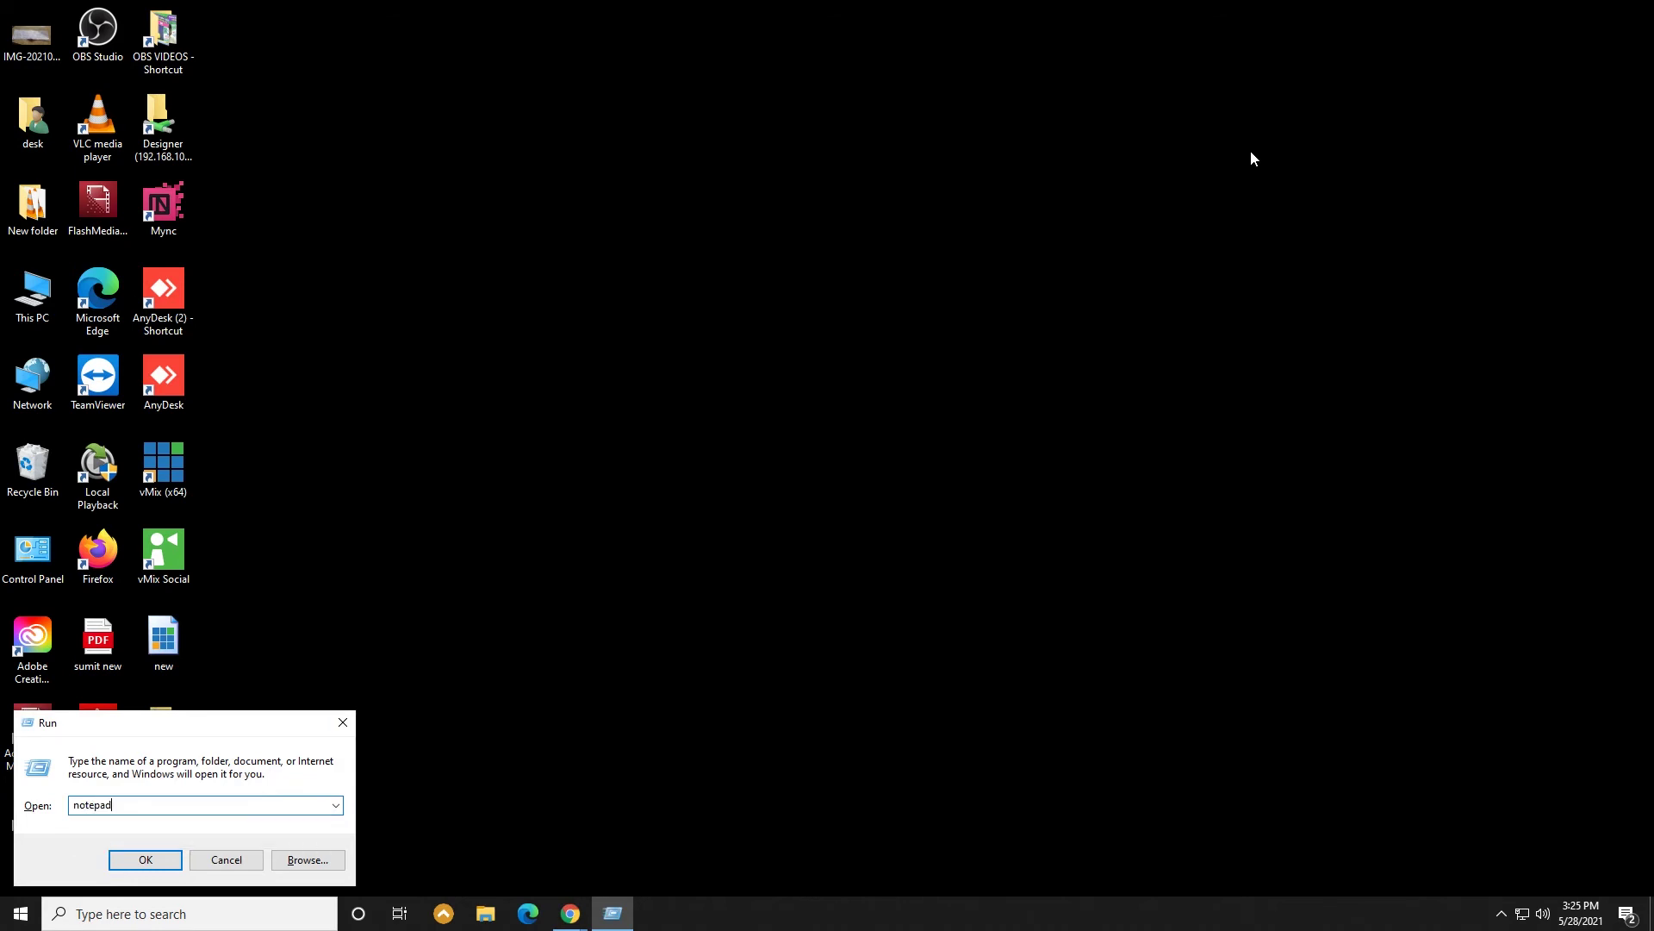
key("Return")
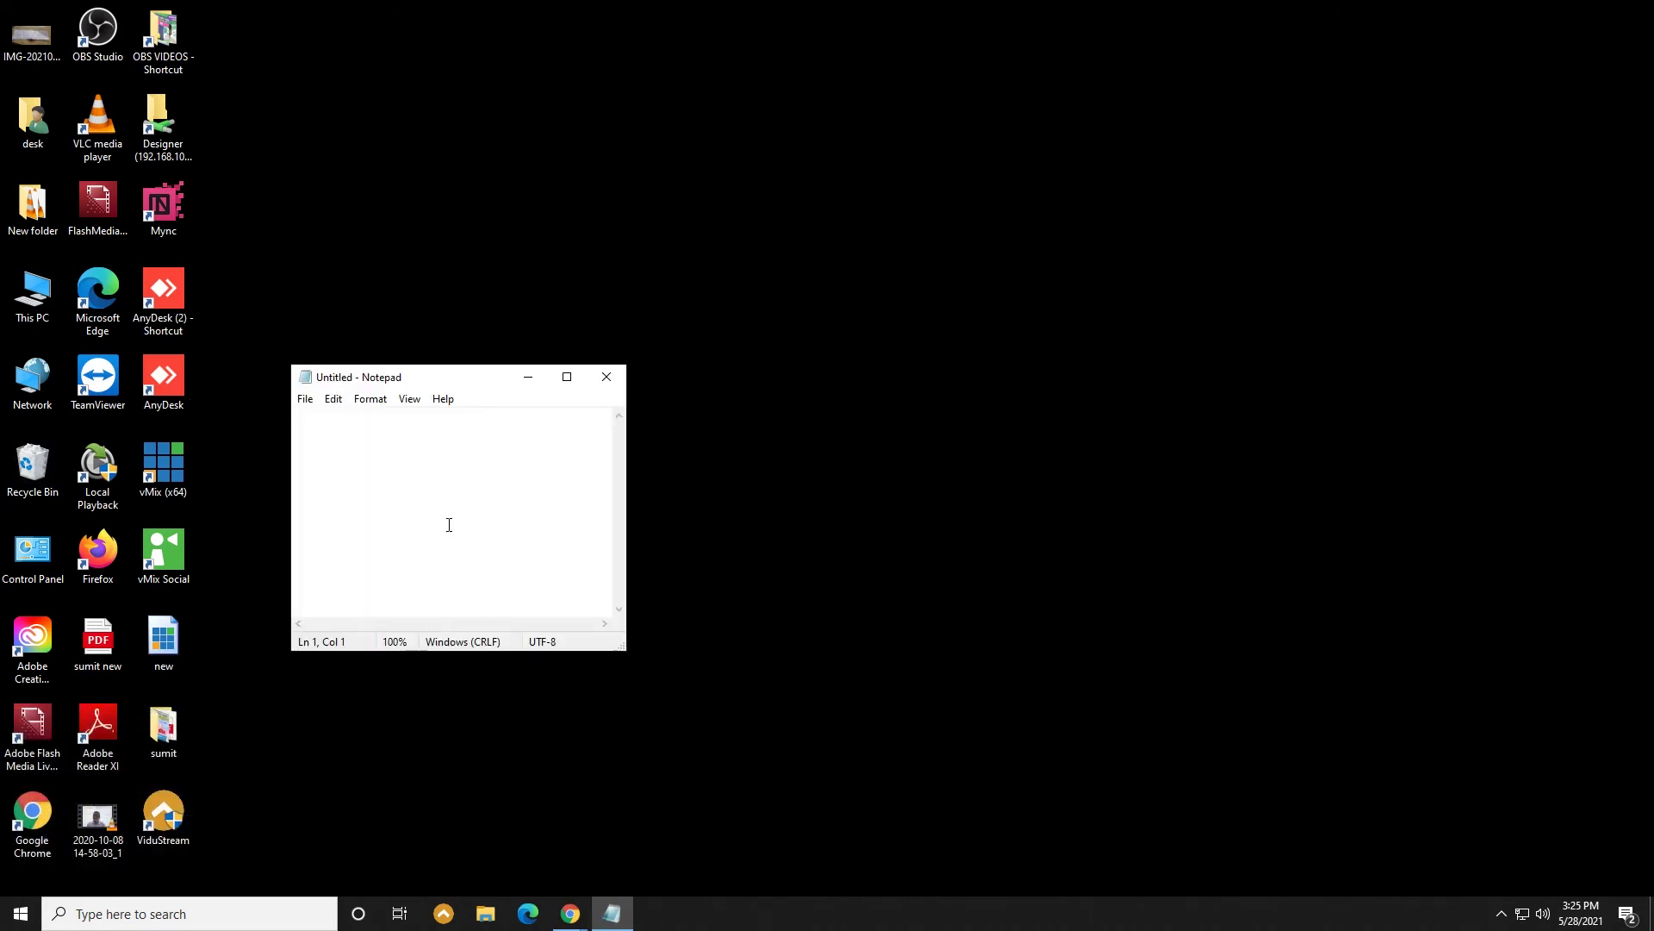
Write a three-line PHP script that opens with <?php, outputs echo "Hello World!"; and closes with ?>
type("<?php")
key("Return")
key("Return")
type("?>")
key("Up")
type("echo ")
type("\"\"")
type("Hell")
type("o Worl")
type("d!")
type(";")
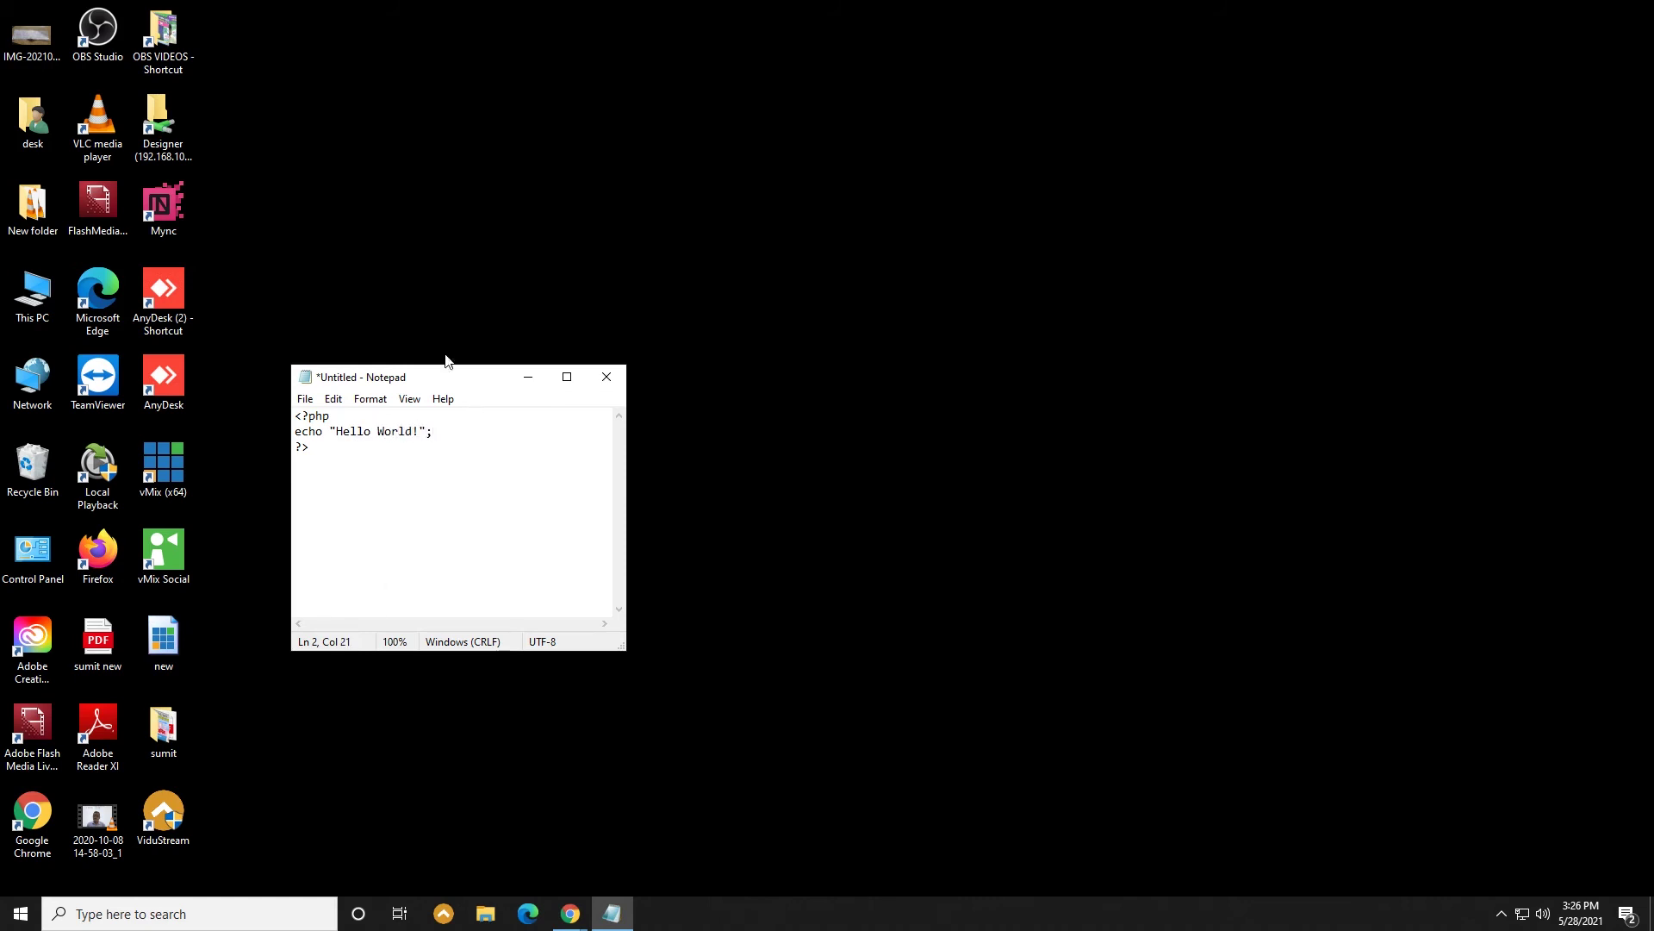
Save the script as index.php with the All Files type in the xampp\htdocs\Test folder on drive E
left_click(305, 398)
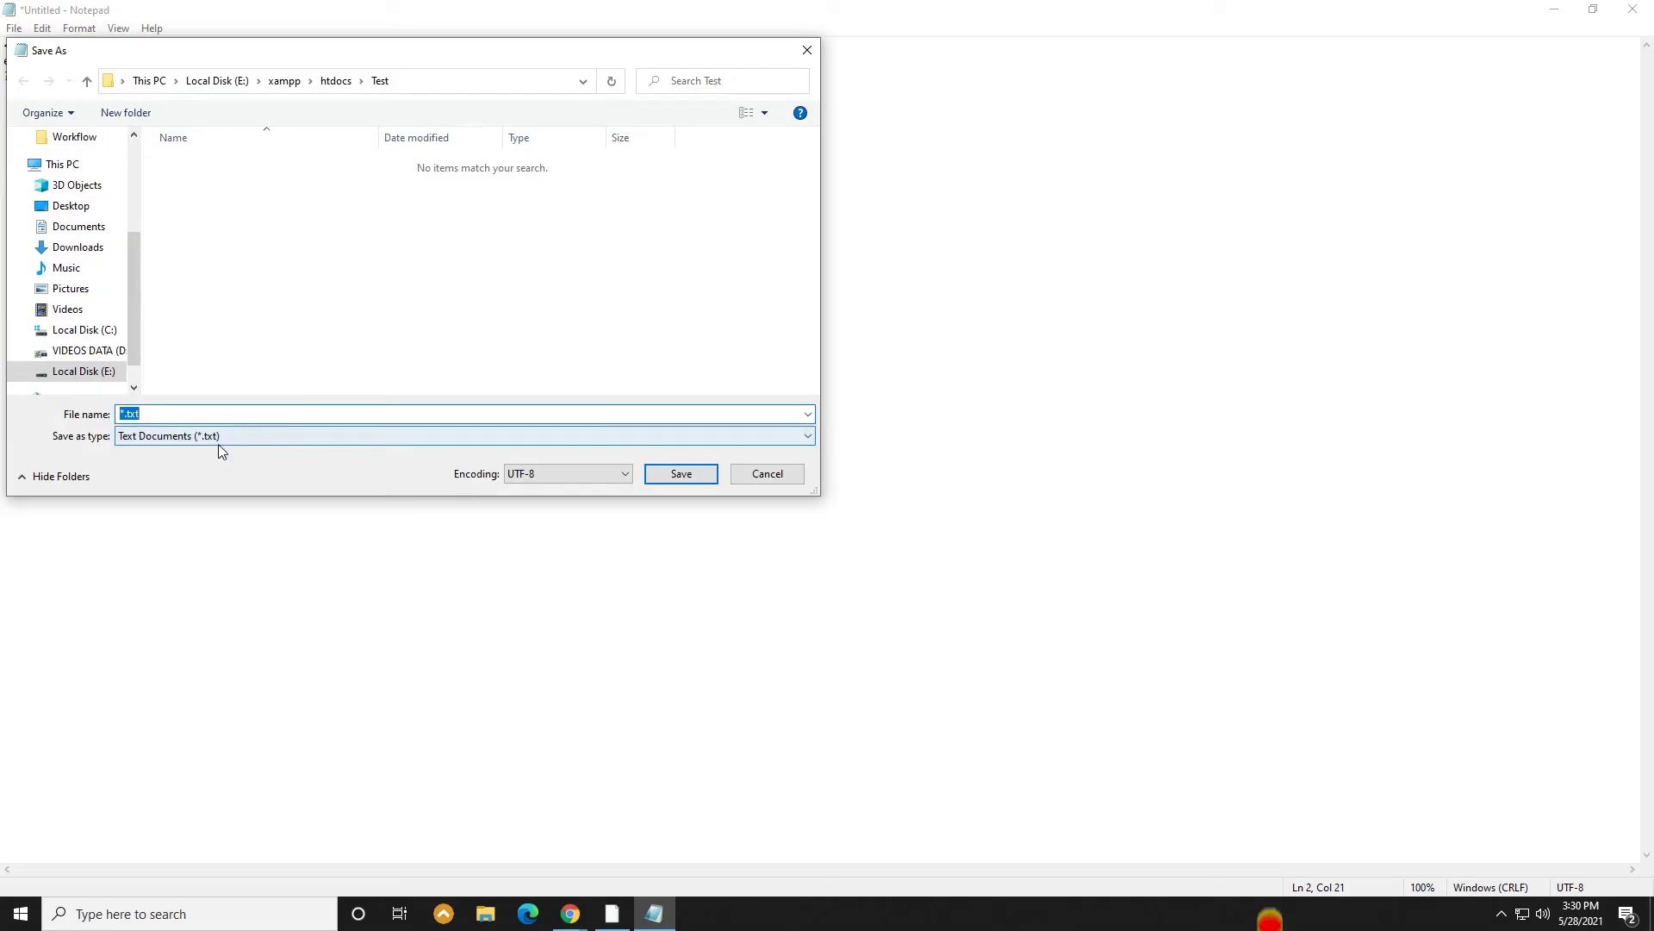
left_click(217, 437)
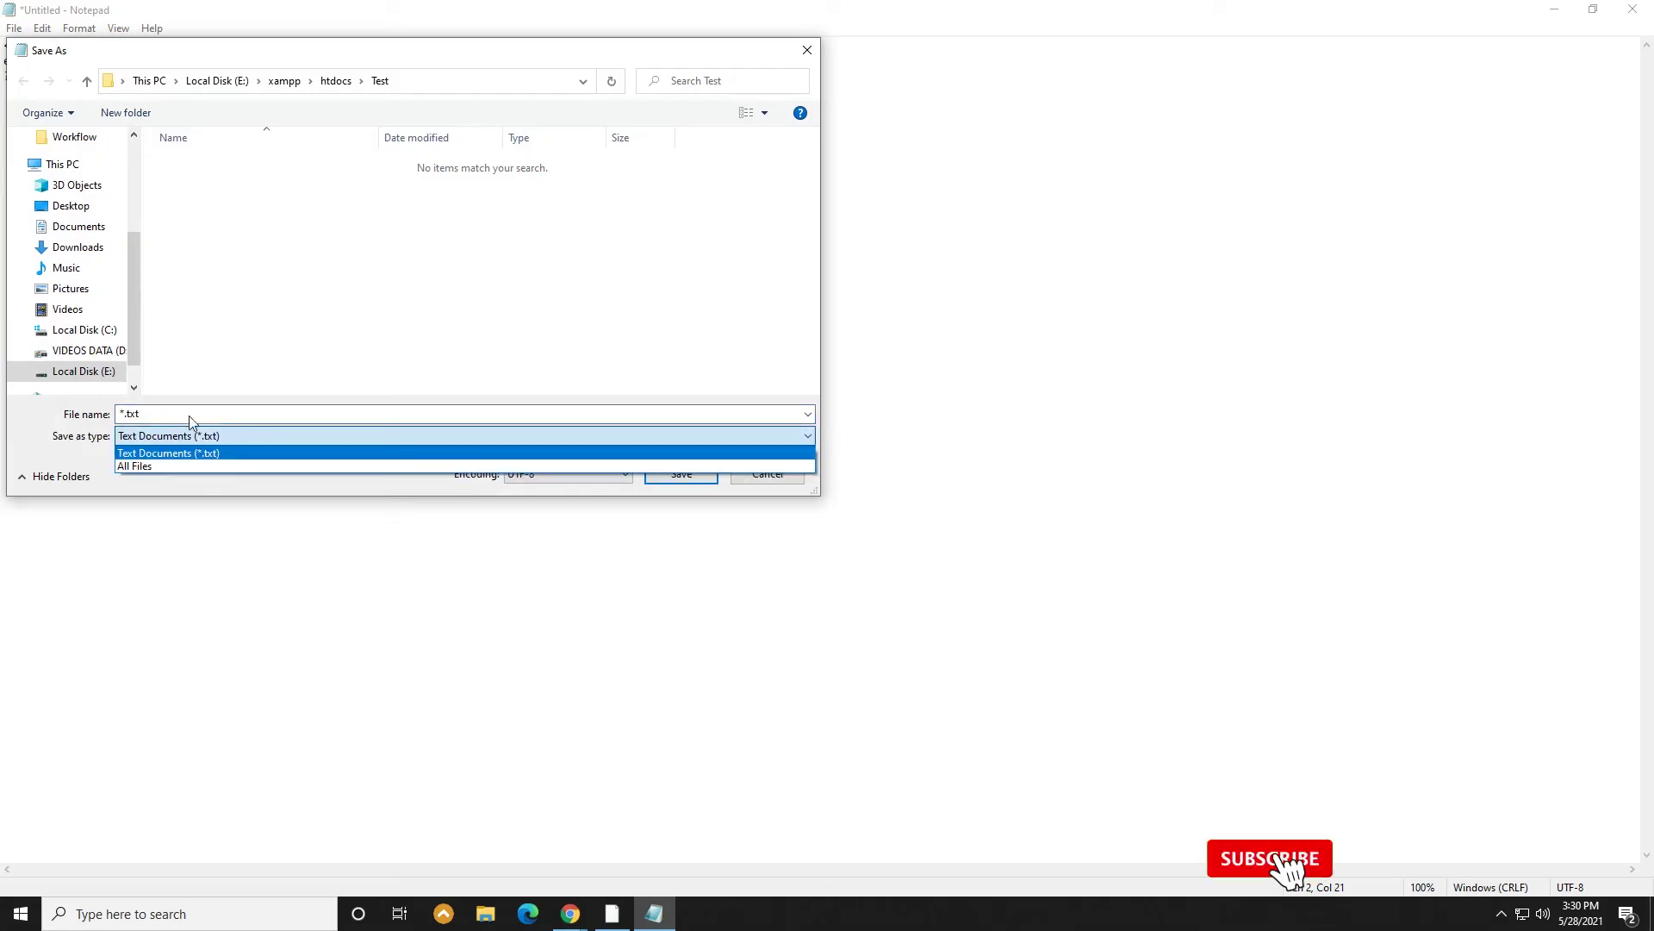
left_click(185, 466)
left_click(177, 413)
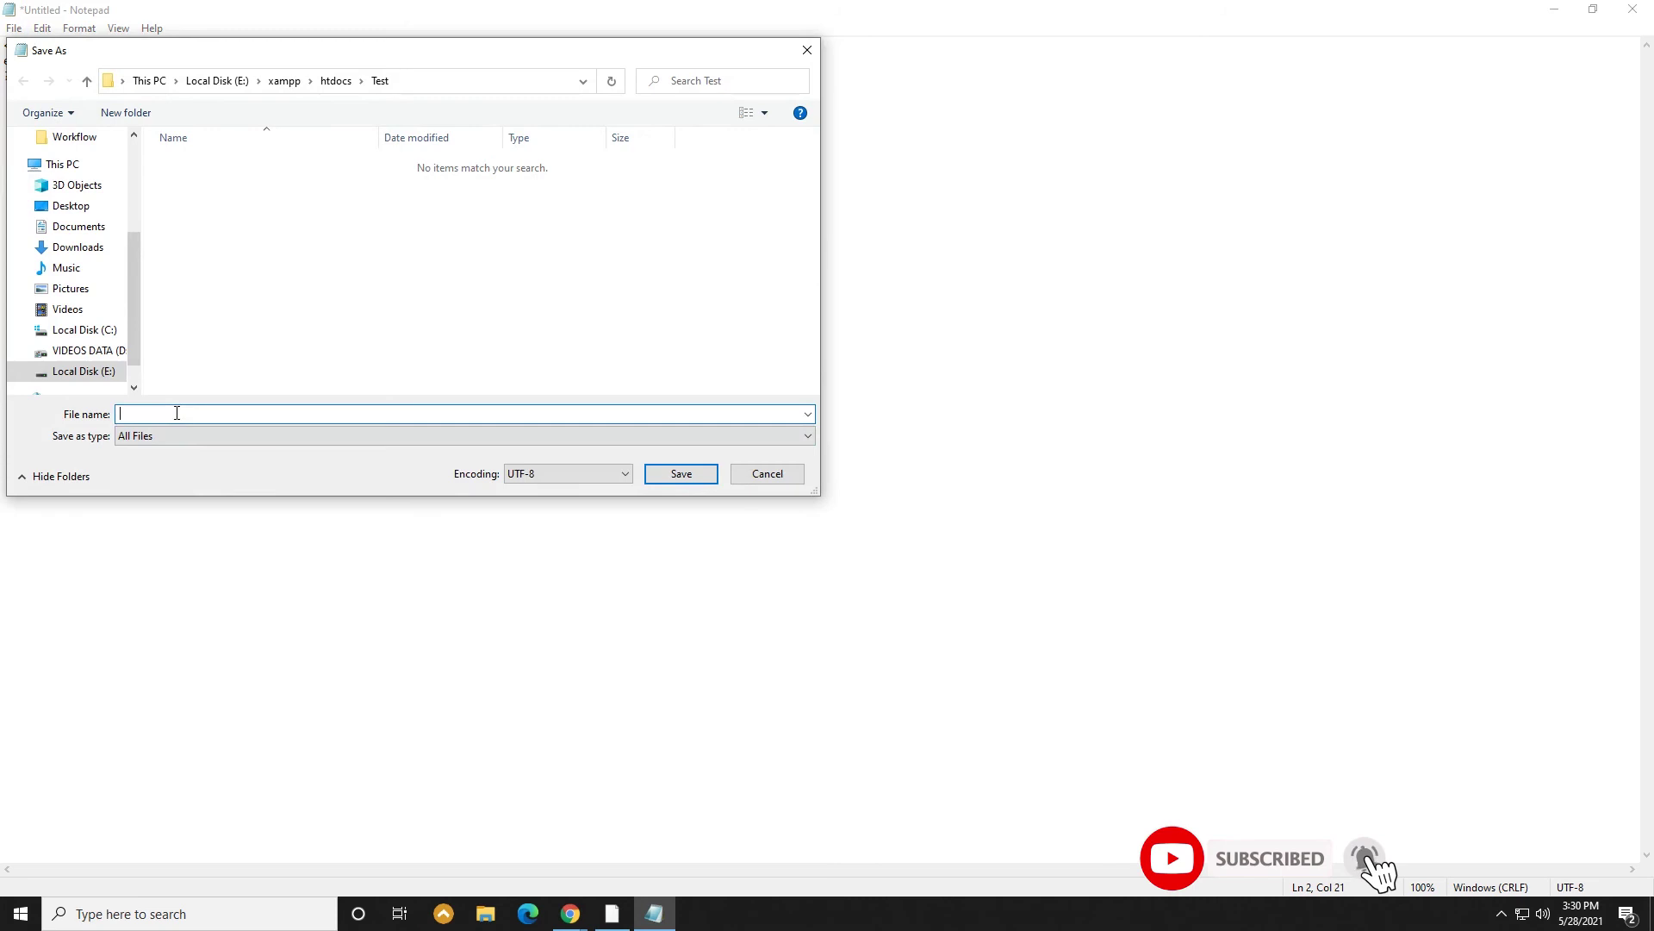
type("index.php")
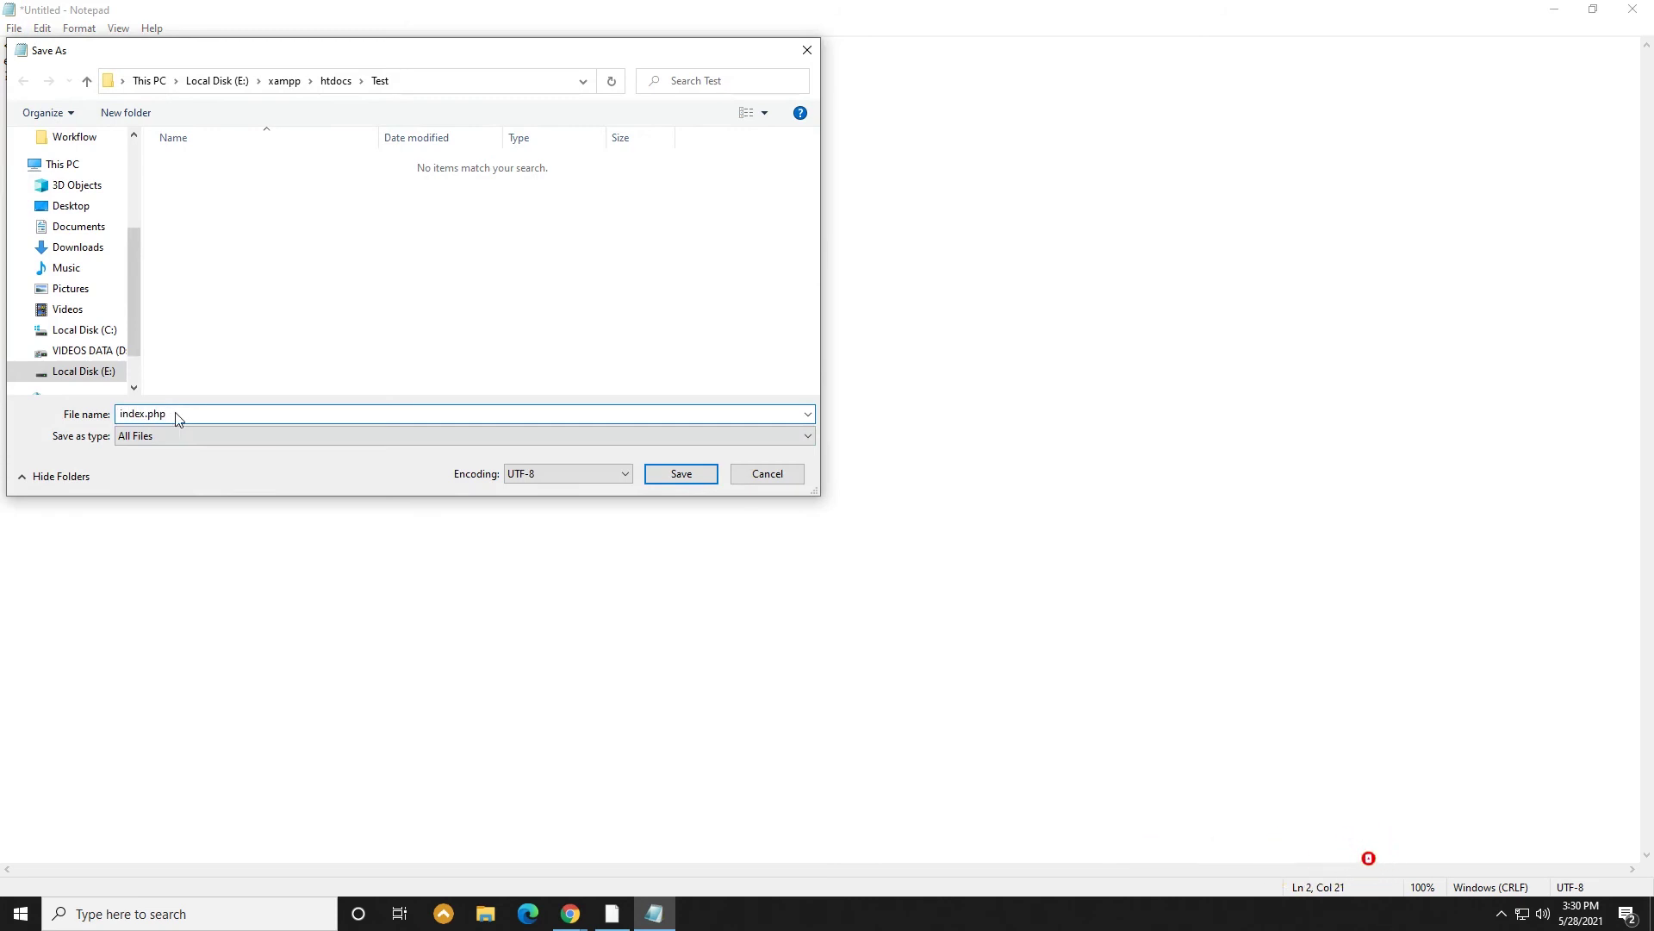
key("Return")
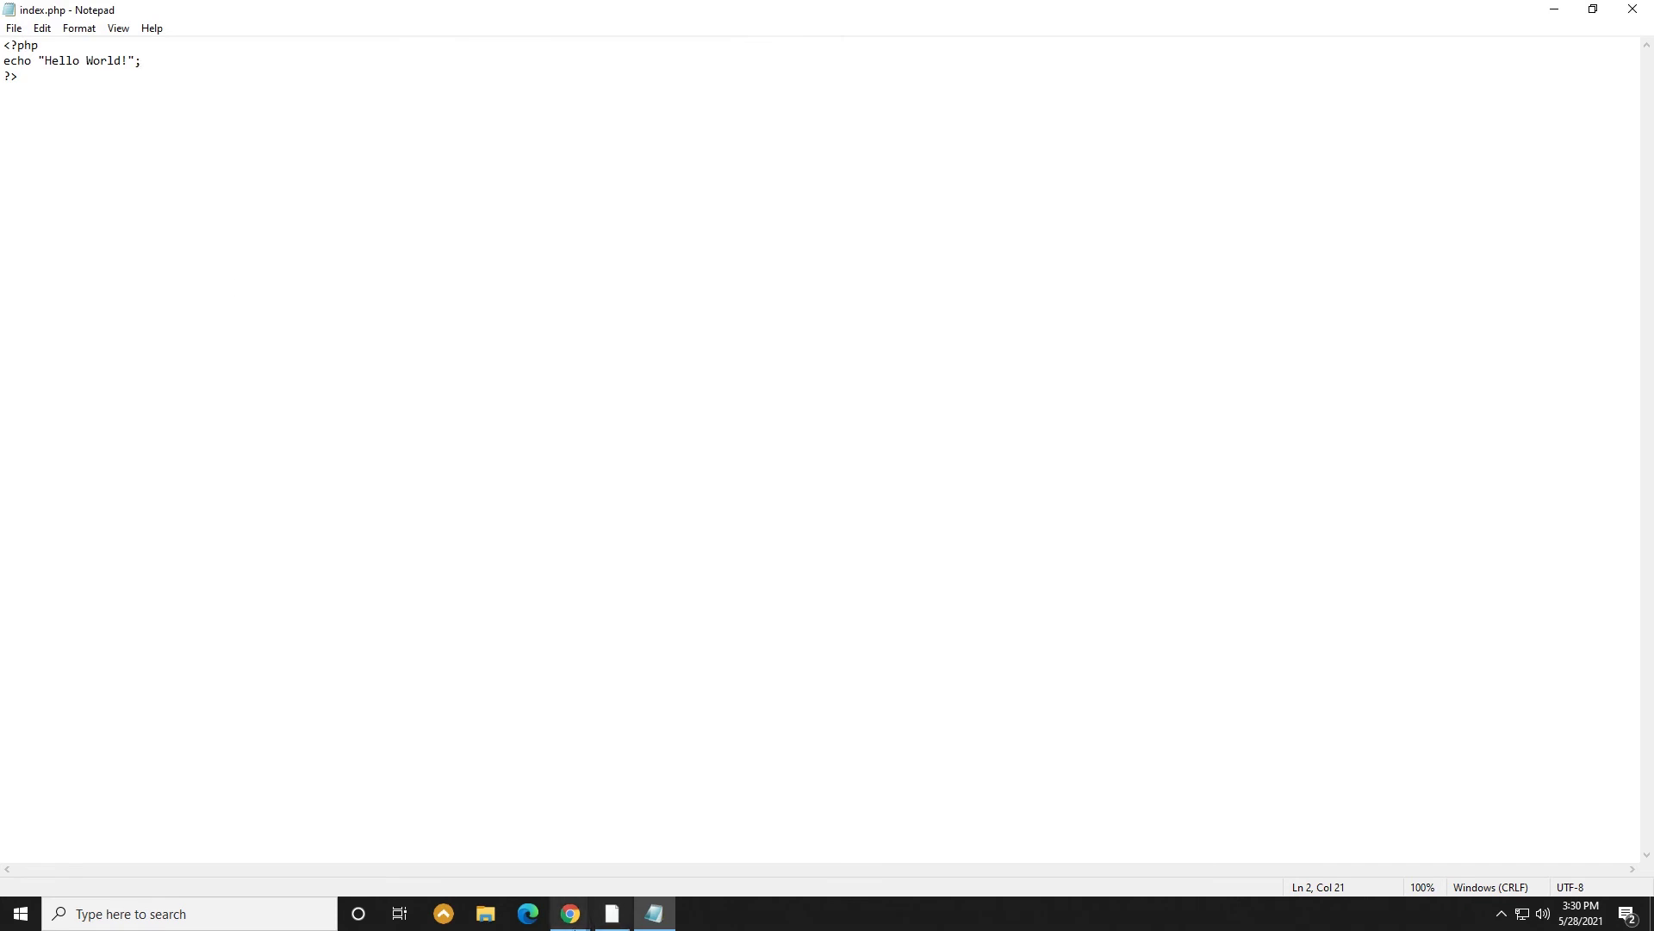
Switch to Firefox, open localhost/Test/ and highlight the text the script outputs
left_click(291, 50)
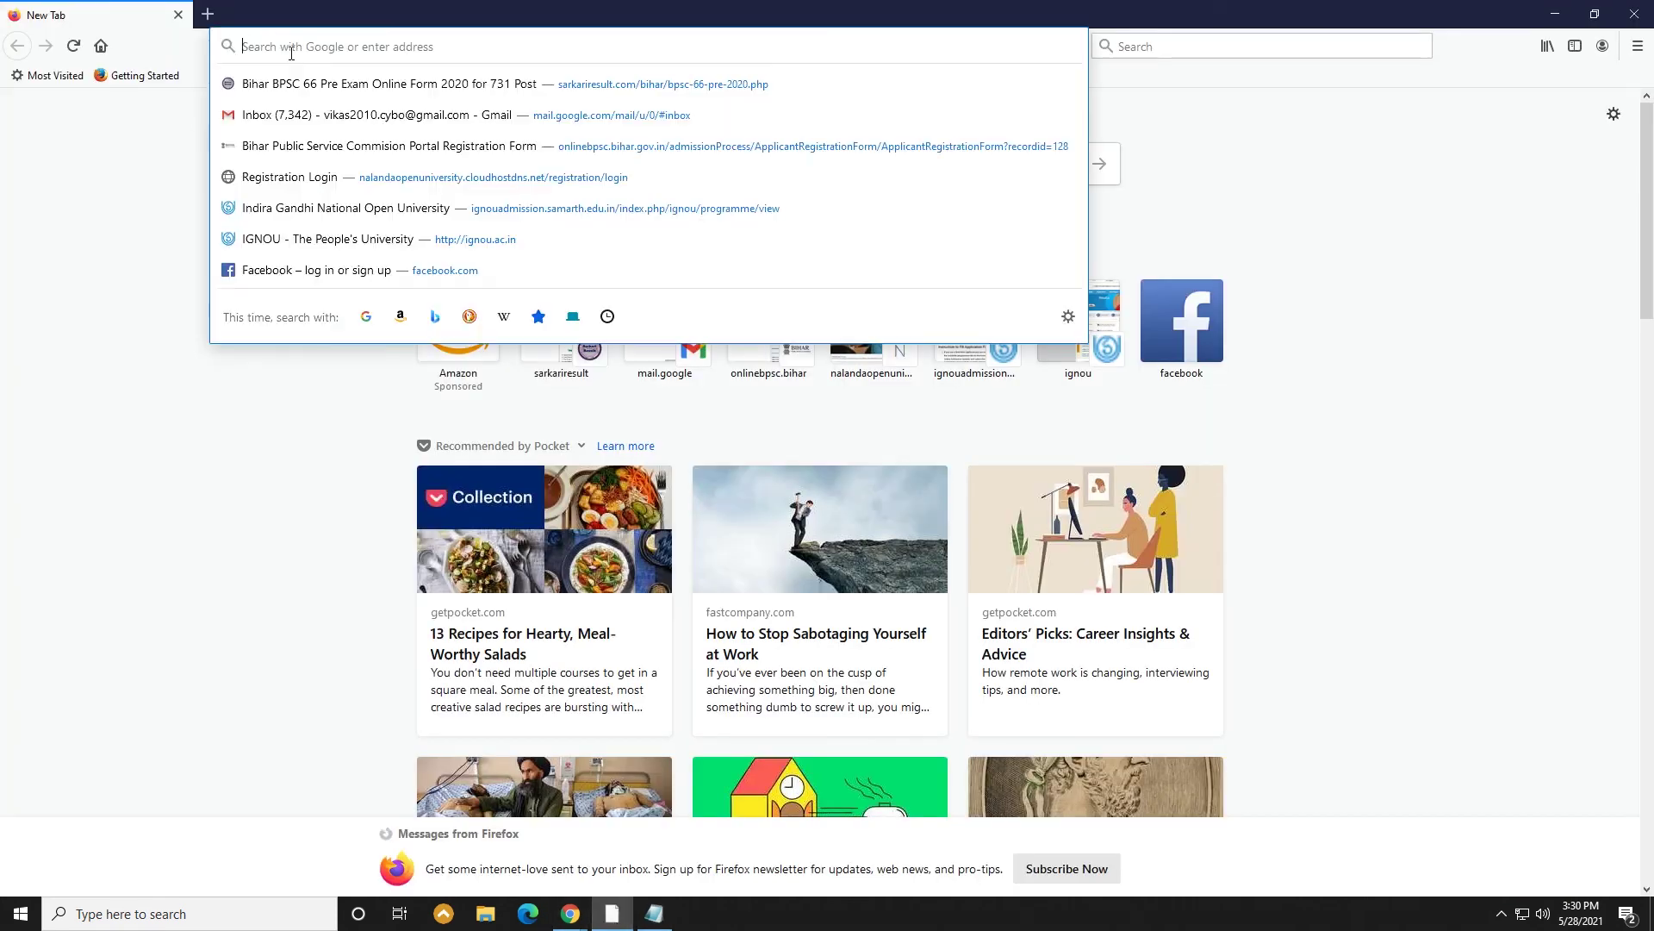
type("localhost")
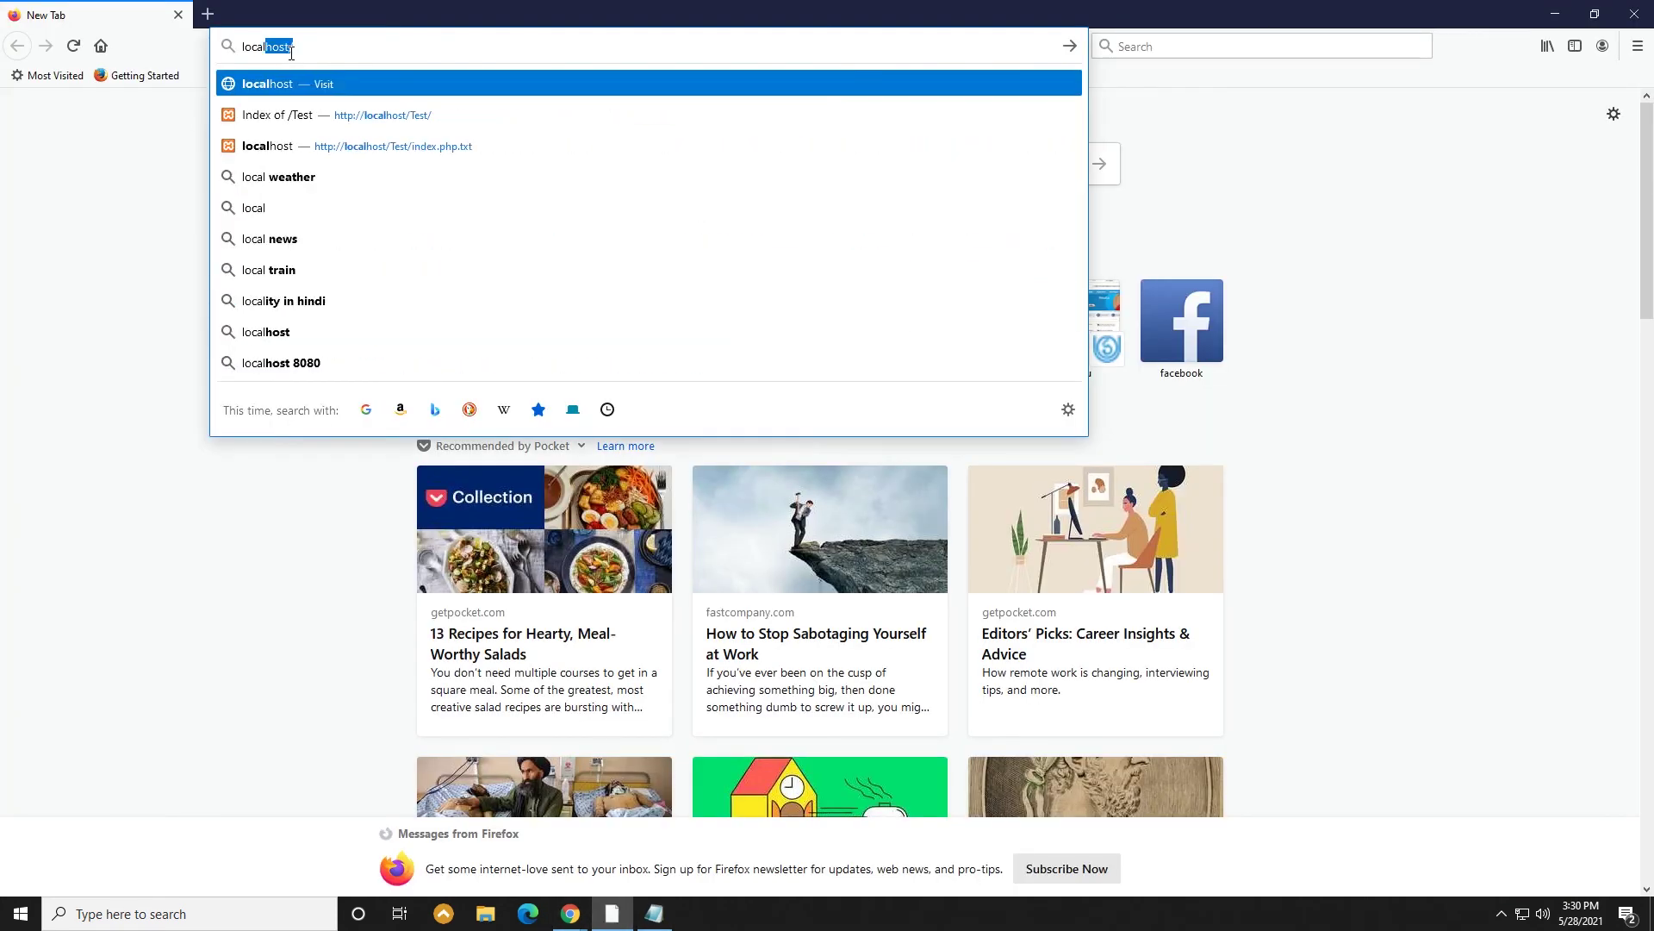
key("Down")
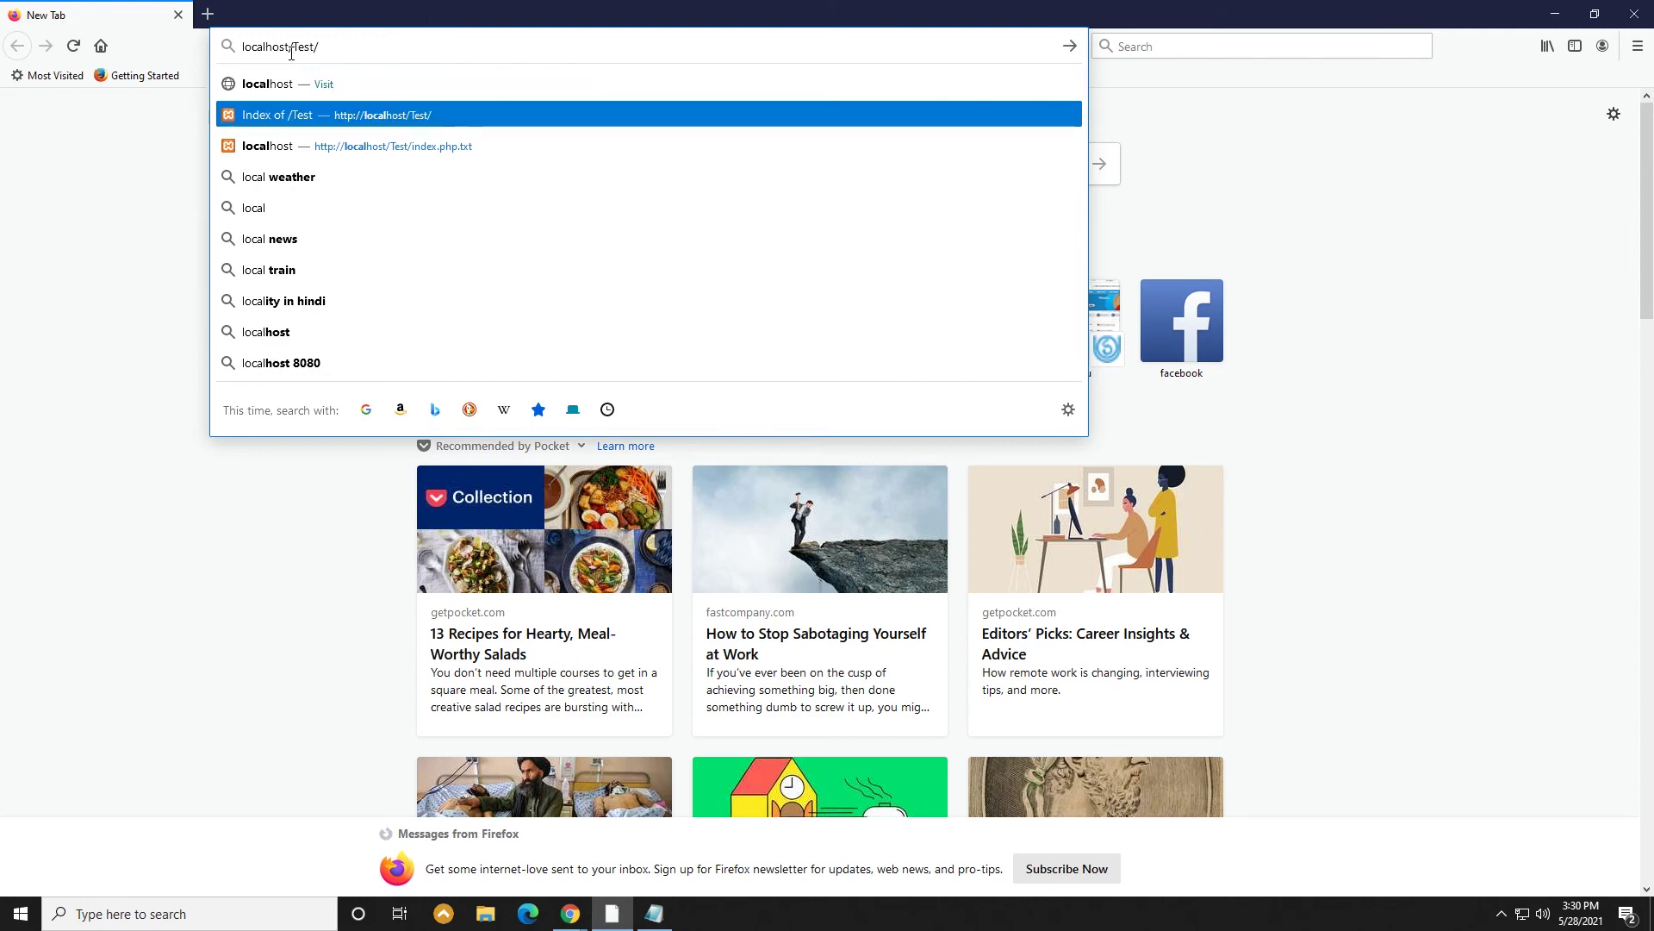
key("Return")
left_click_drag(106, 86, 39, 69)
Return to Notepad, extend the echo text after "Hello World!" with "We have successfully Installed and Tested xammp :P", and save index.php
left_click(655, 915)
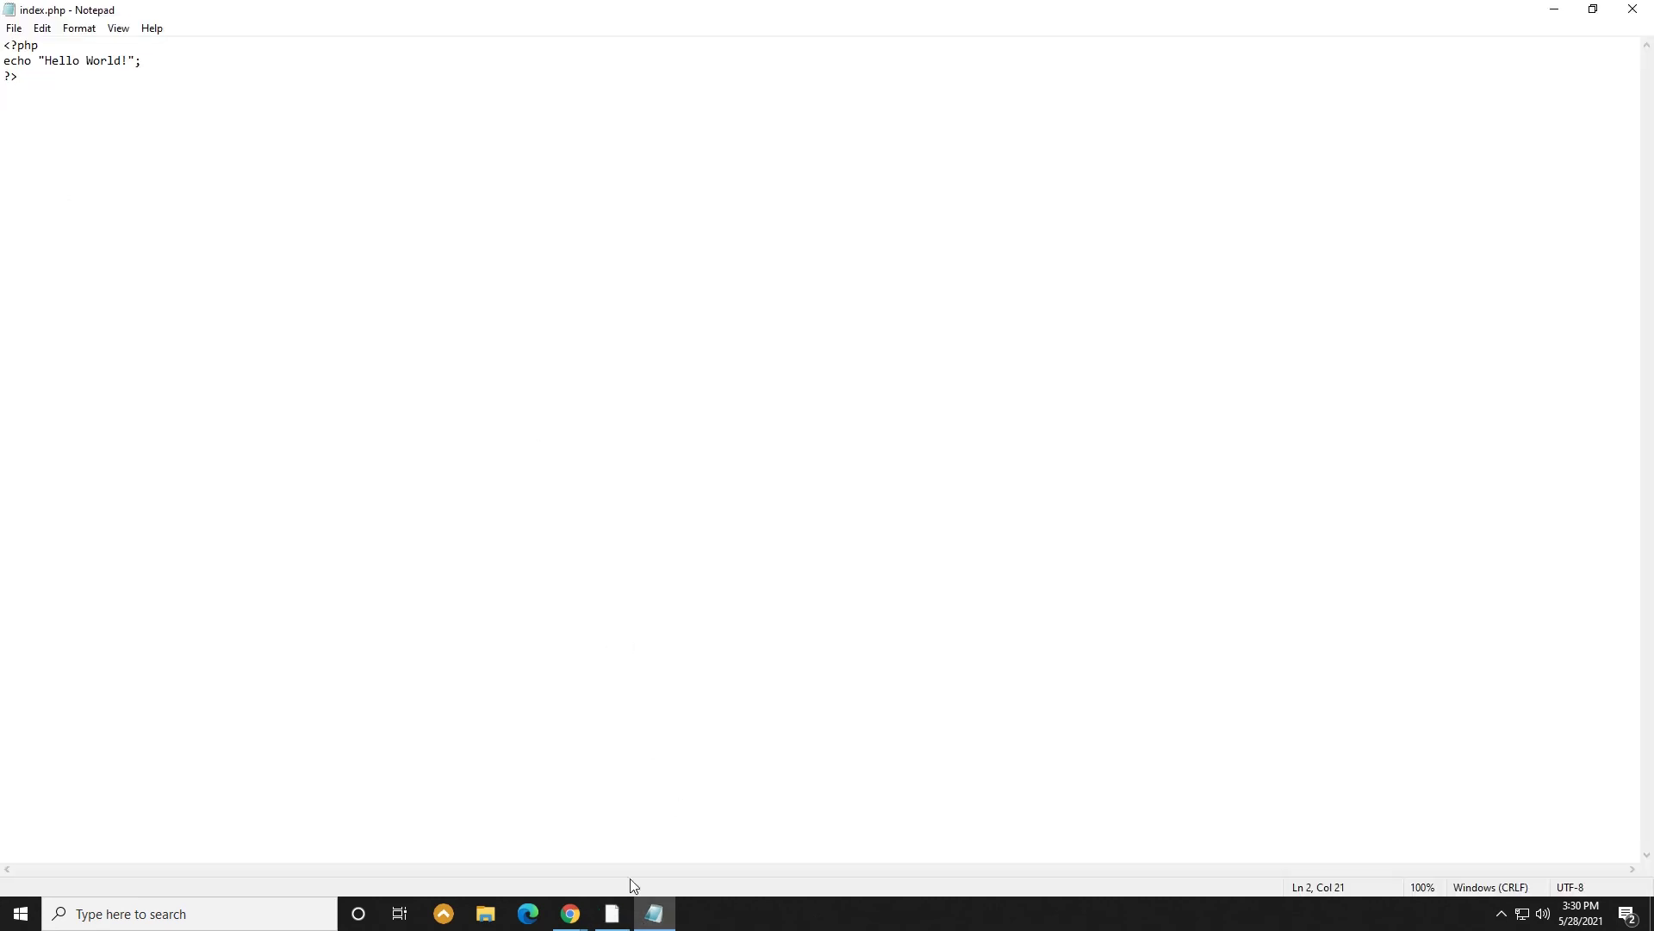
left_click(657, 915)
left_click(657, 915)
type("We have success")
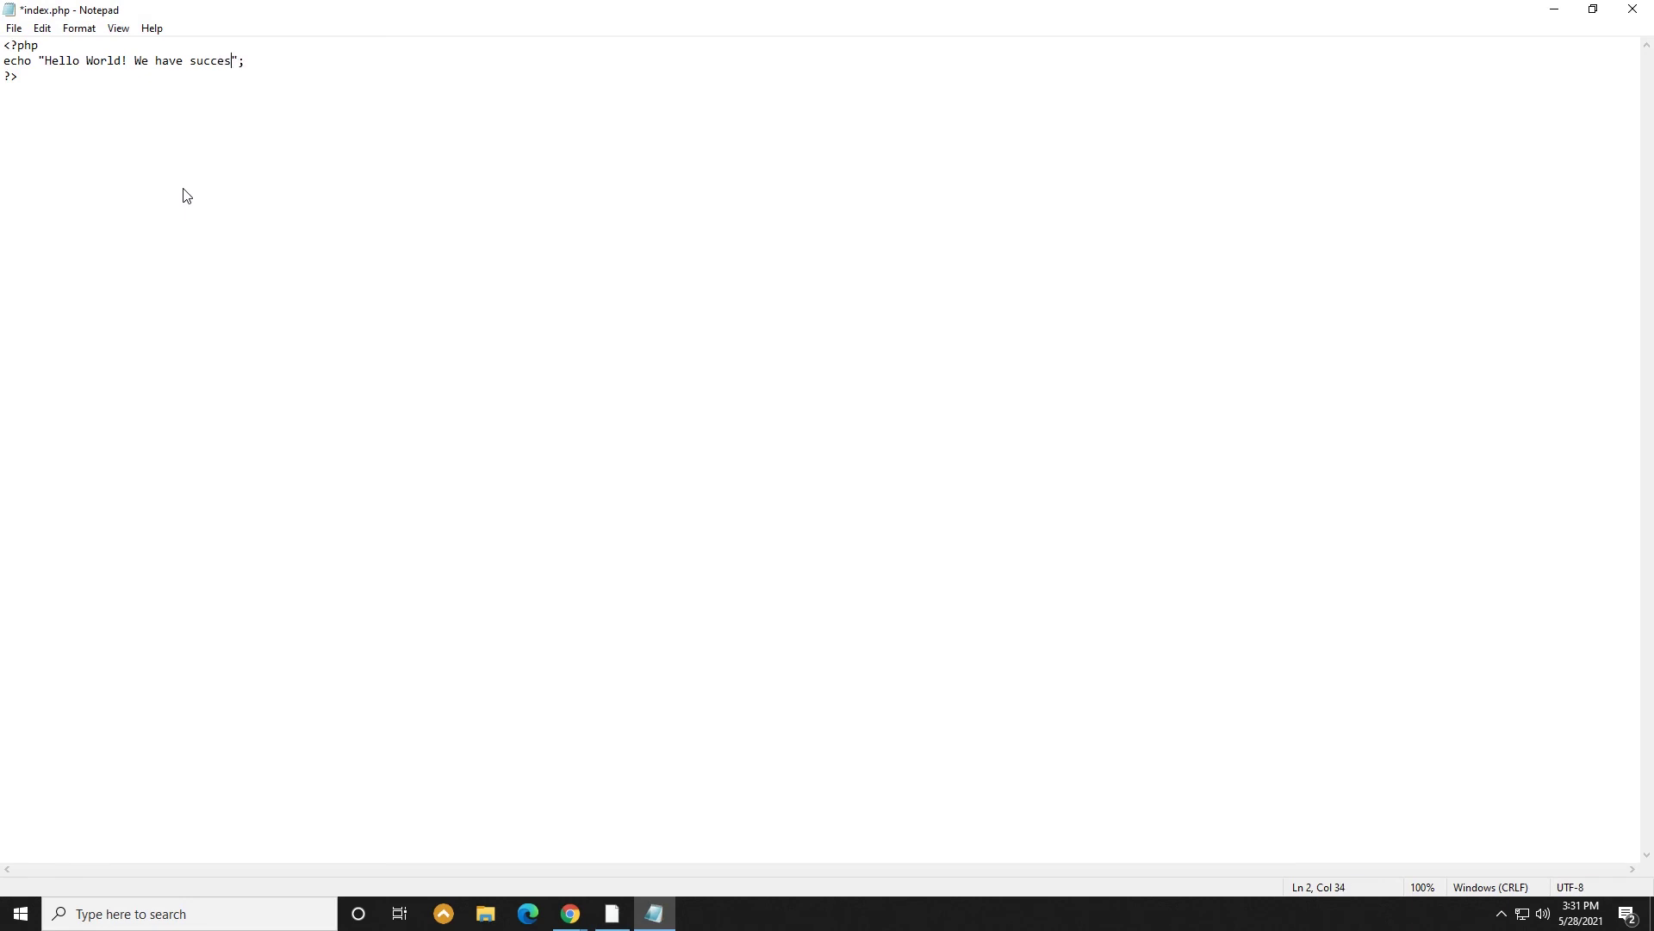
type("fully ")
type("Int")
type("talled and ")
type("Tested ")
type("xamm")
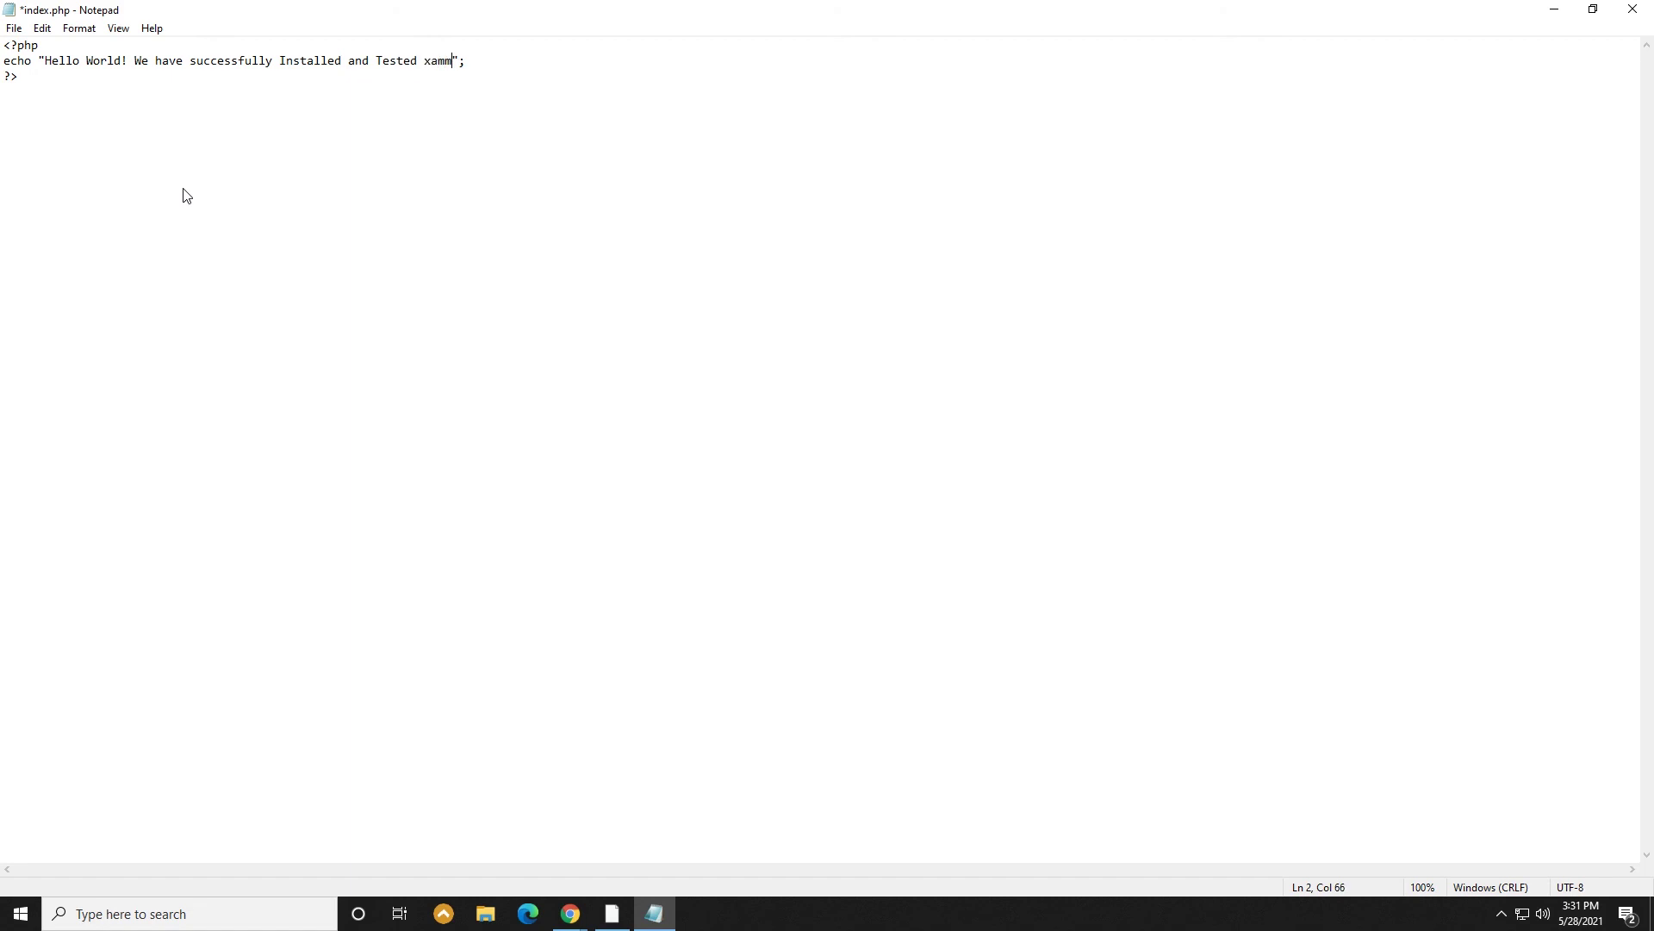
type("p")
type(".")
key("ctrl+s")
type("P :")
key("ctrl+s")
Switch back to Firefox, reload localhost/Test/ and highlight the whole line of script output
left_click(611, 911)
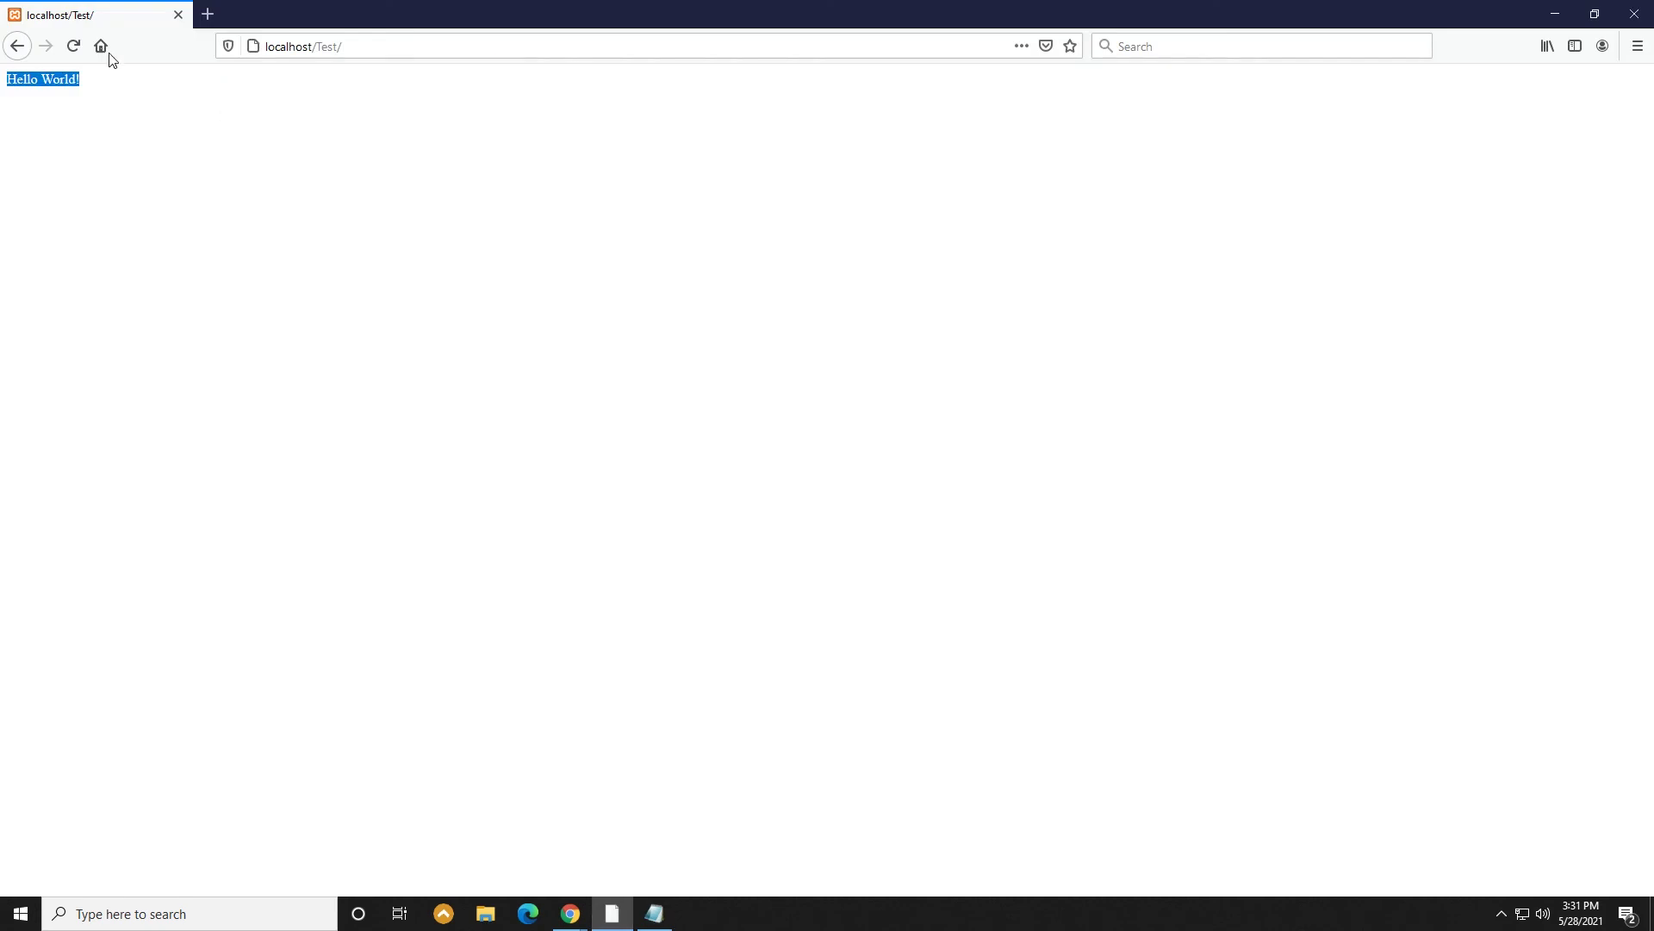
left_click(73, 46)
left_click_drag(5, 80, 499, 107)
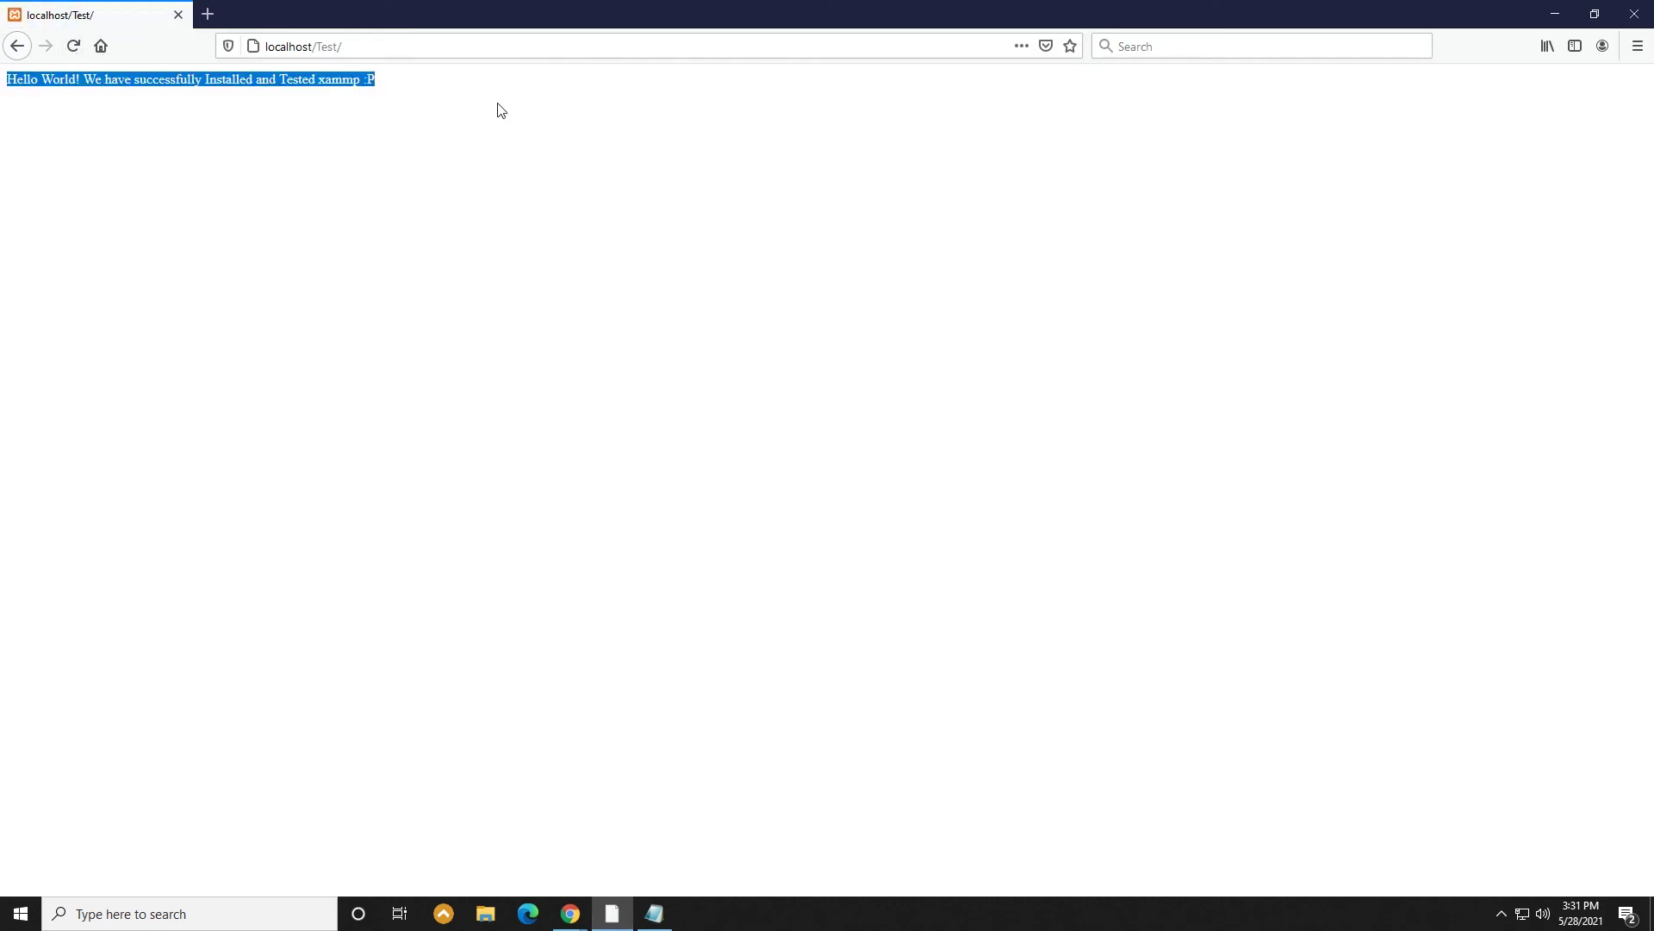